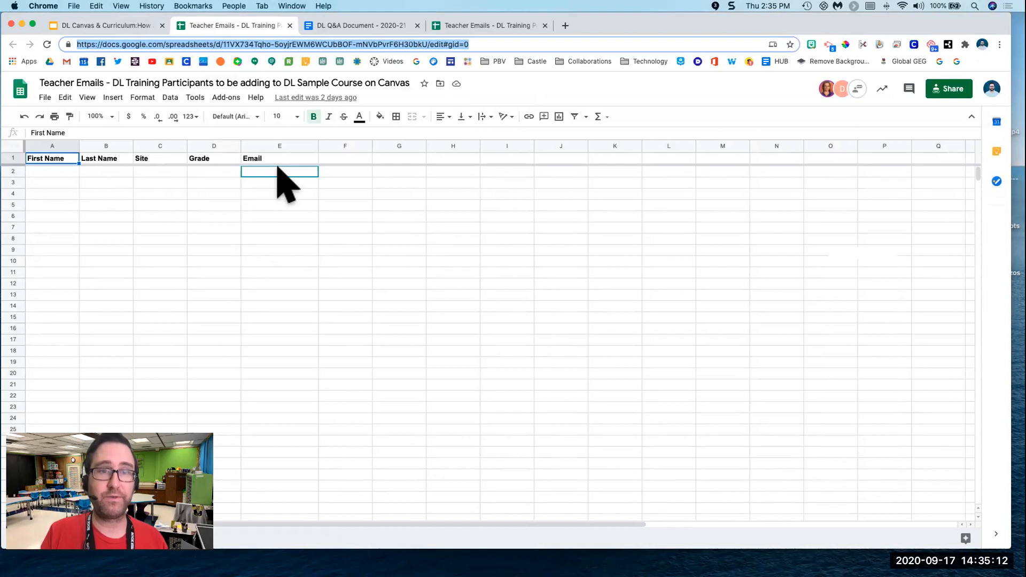
- Switch to the DL Canvas & Curriculum slides, look through the Task 1 and Create a Discussion slides full screen, and exit the slideshow
click(121, 24)
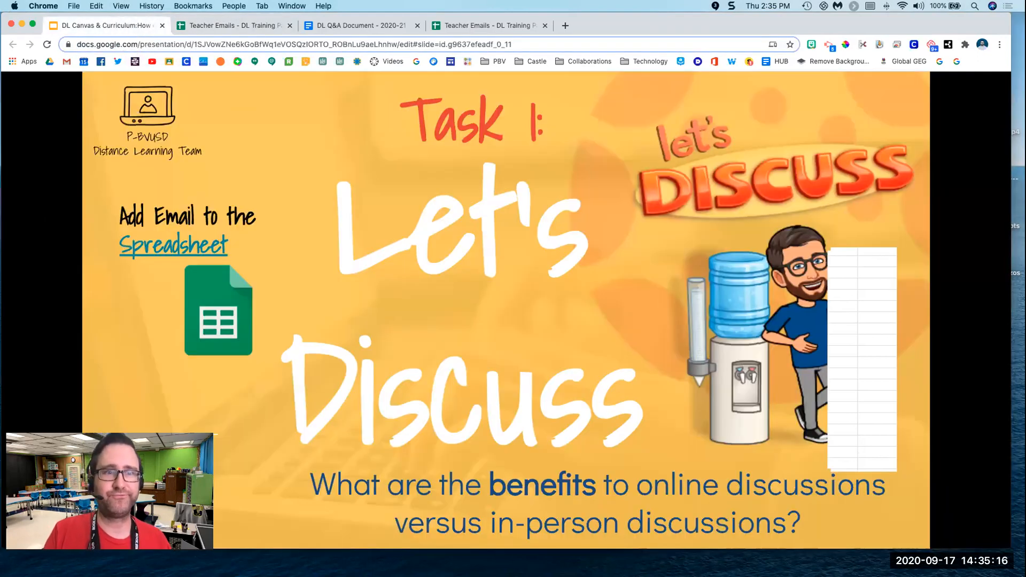
key(super+ctrl+f)
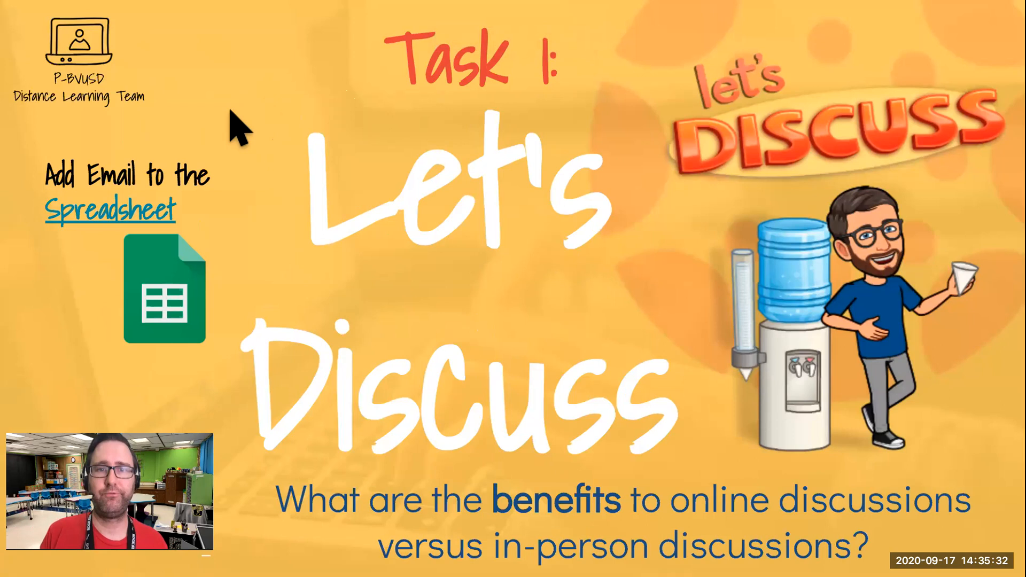
click(283, 92)
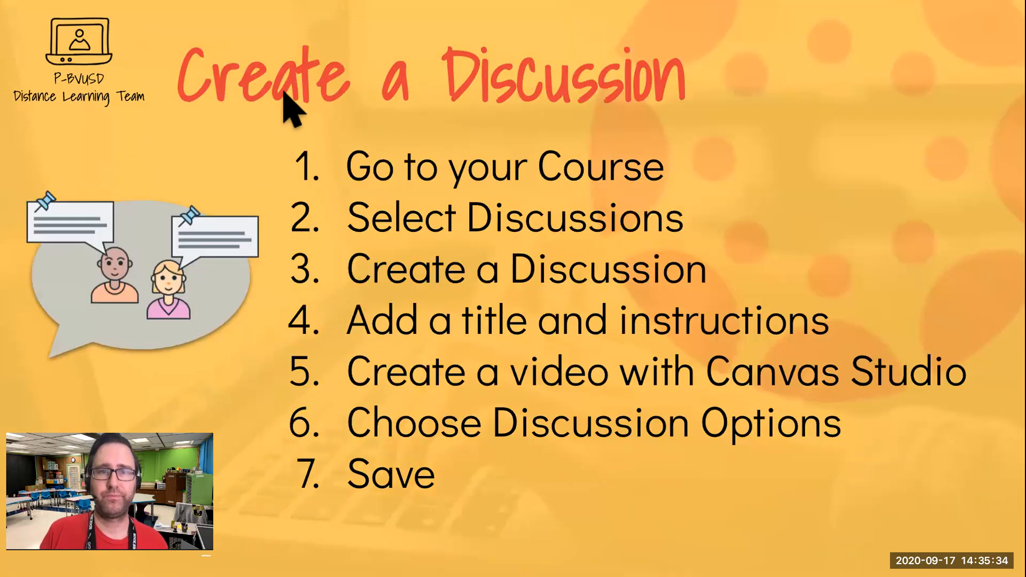
click(283, 92)
key(Left)
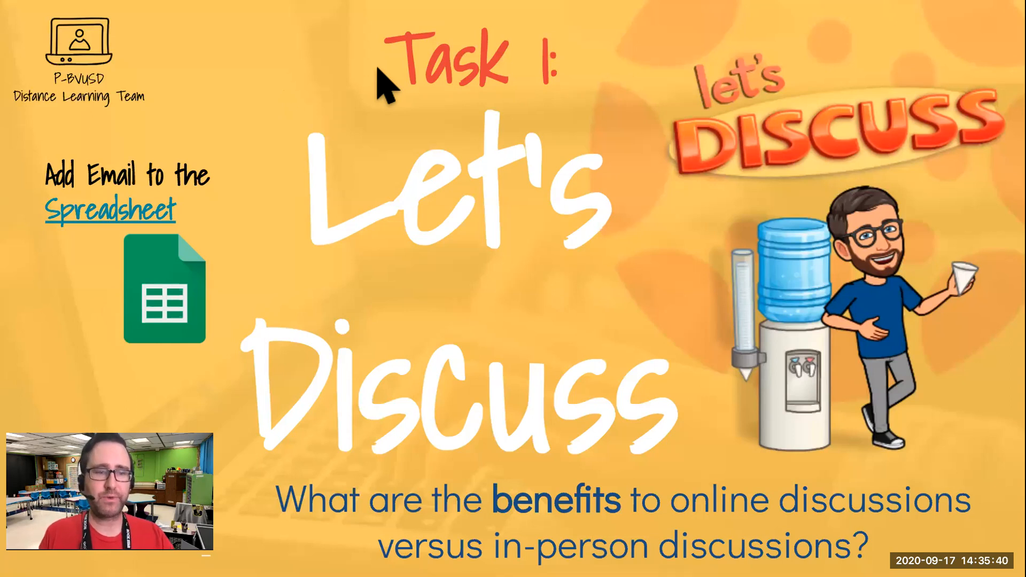
key(Escape)
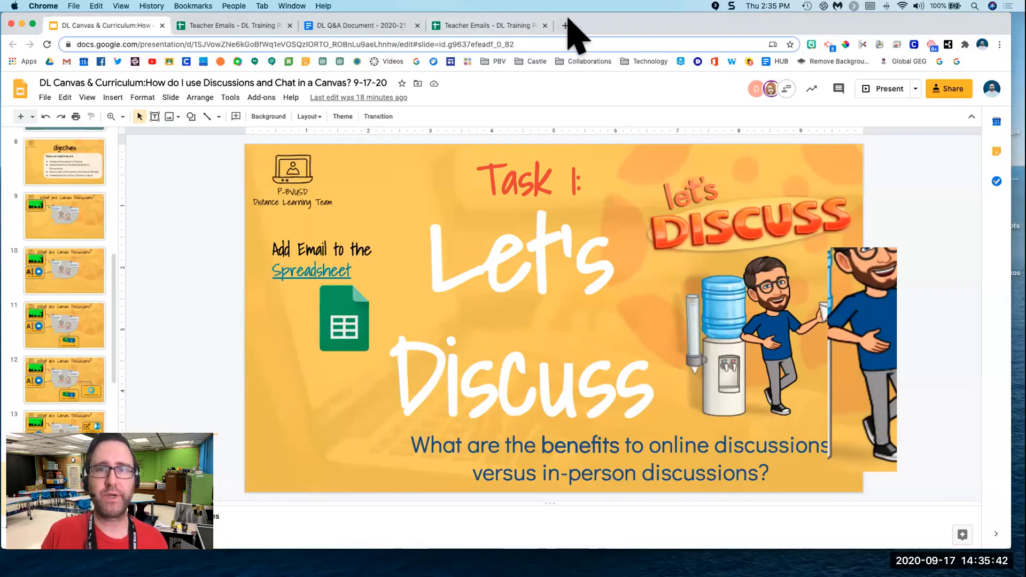
- Open Canvas in a new browser tab and open the online versus in-person discussions topic from the DL Sample Course modules
click(565, 25)
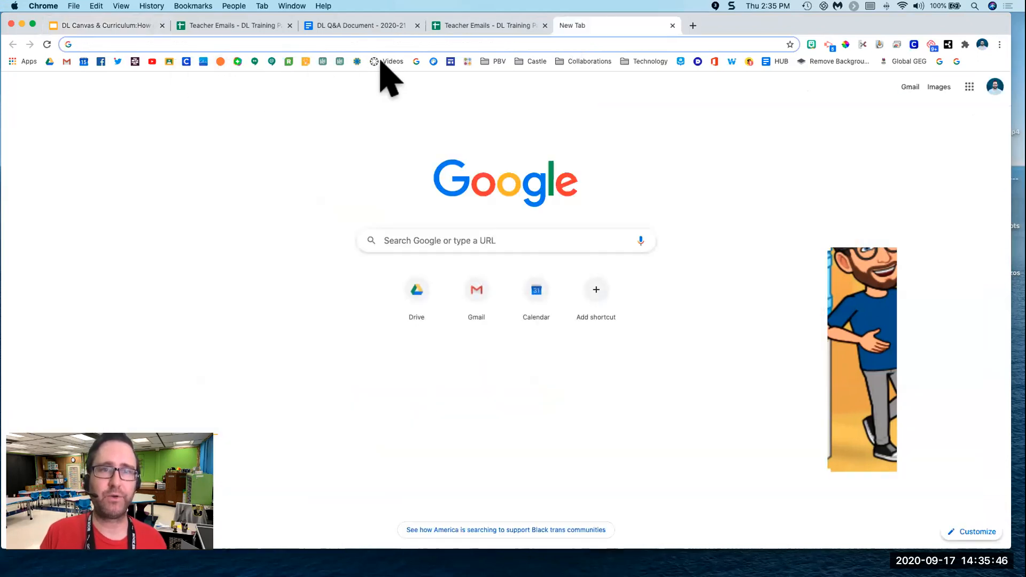
click(356, 61)
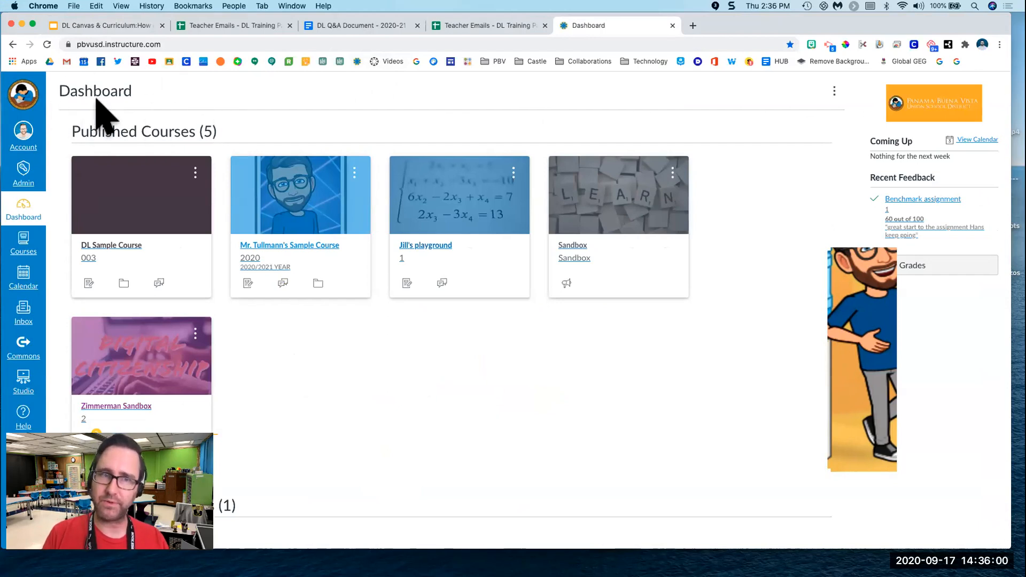
click(126, 258)
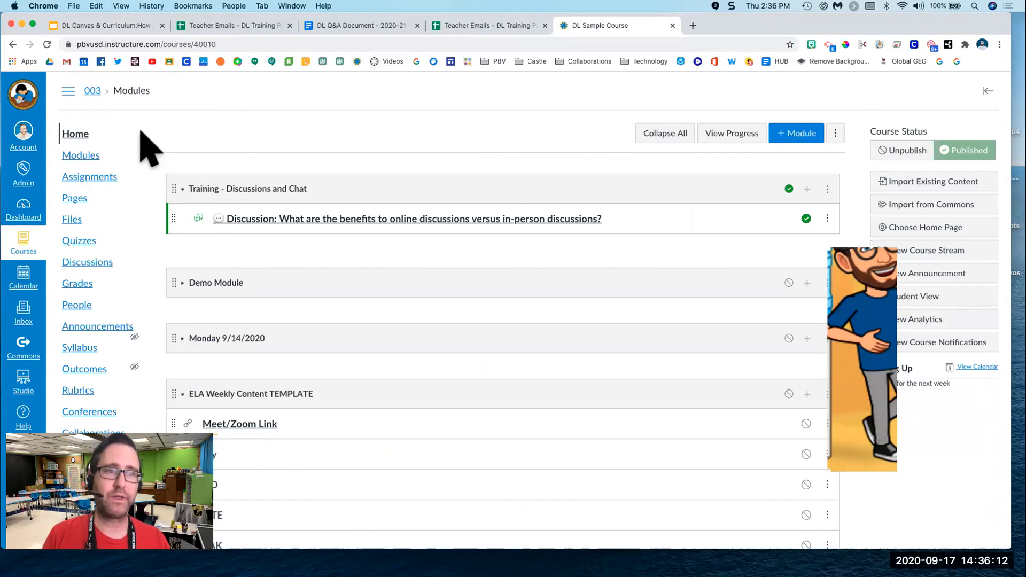
click(80, 156)
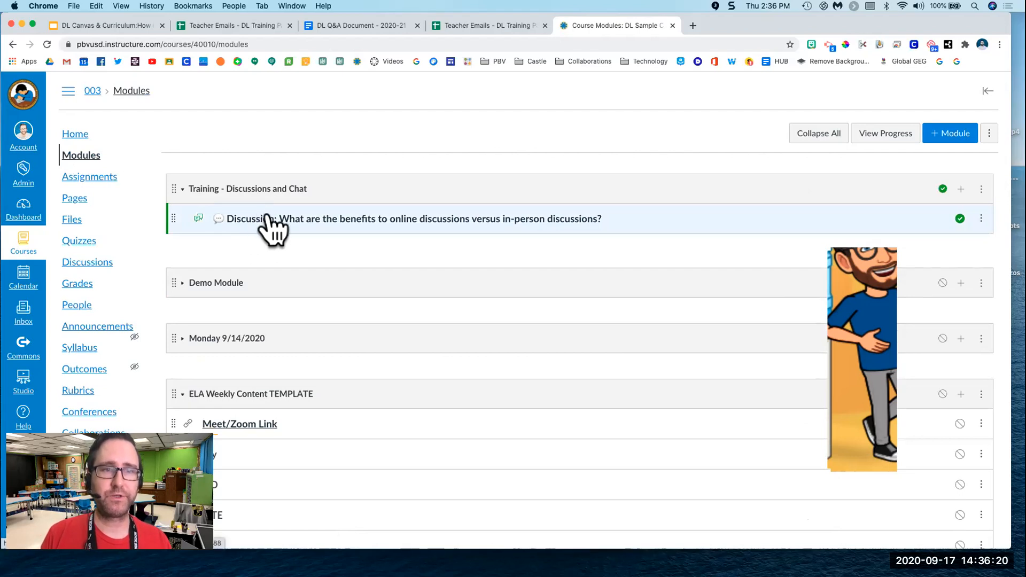
click(255, 218)
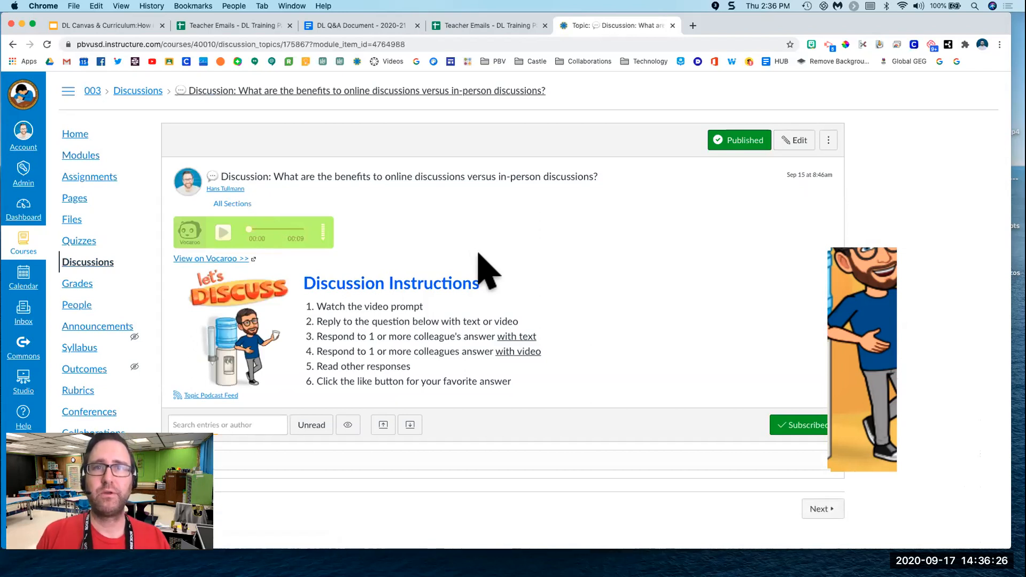
- Read the discussion's question and instructions at a larger zoom, and check the teacher emails spreadsheet for new entries before returning
scroll(484, 269, down, 1)
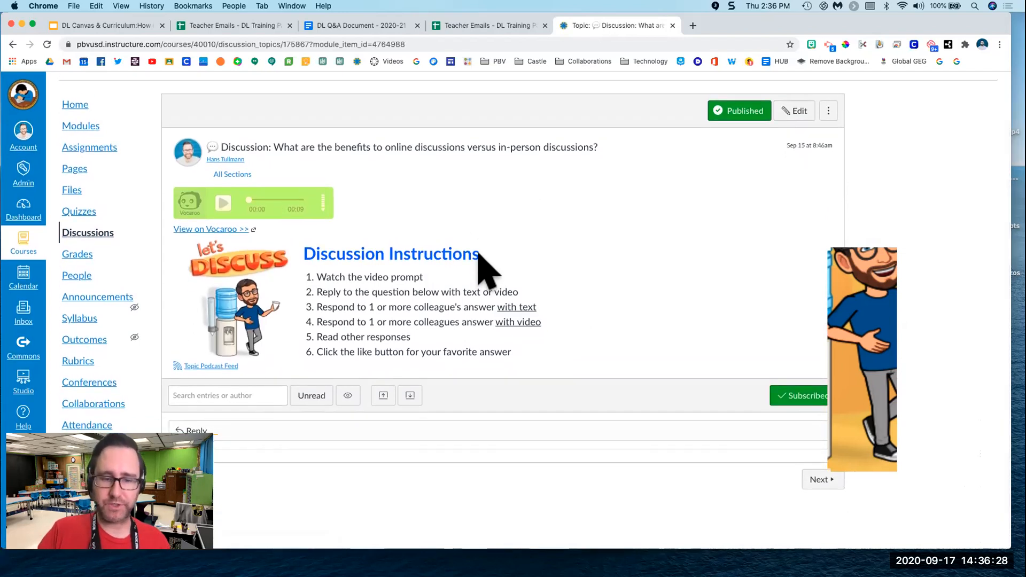
key(super+equal)
key(super+equal)
scroll(476, 270, down, 4)
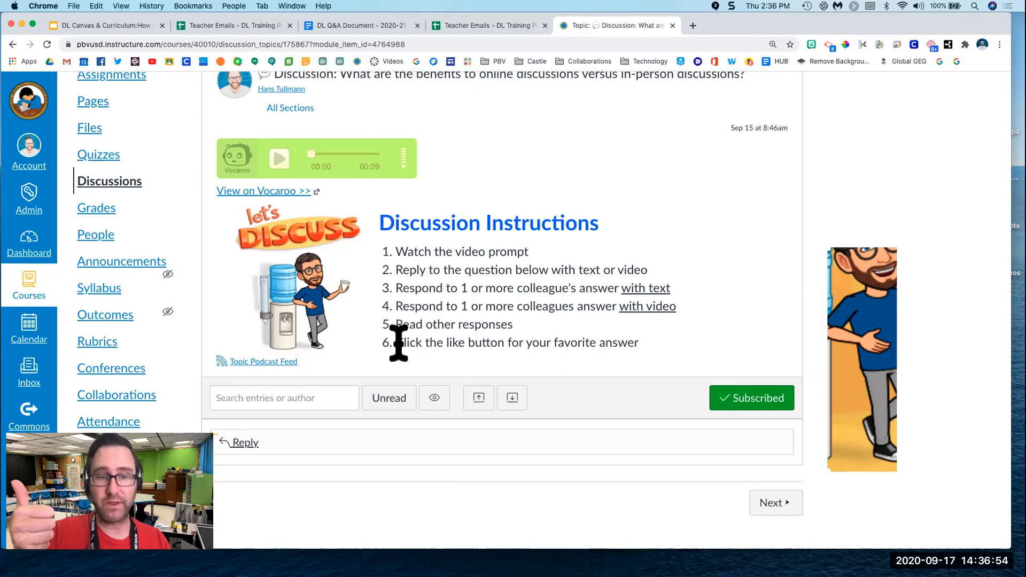
scroll(398, 342, up, 4)
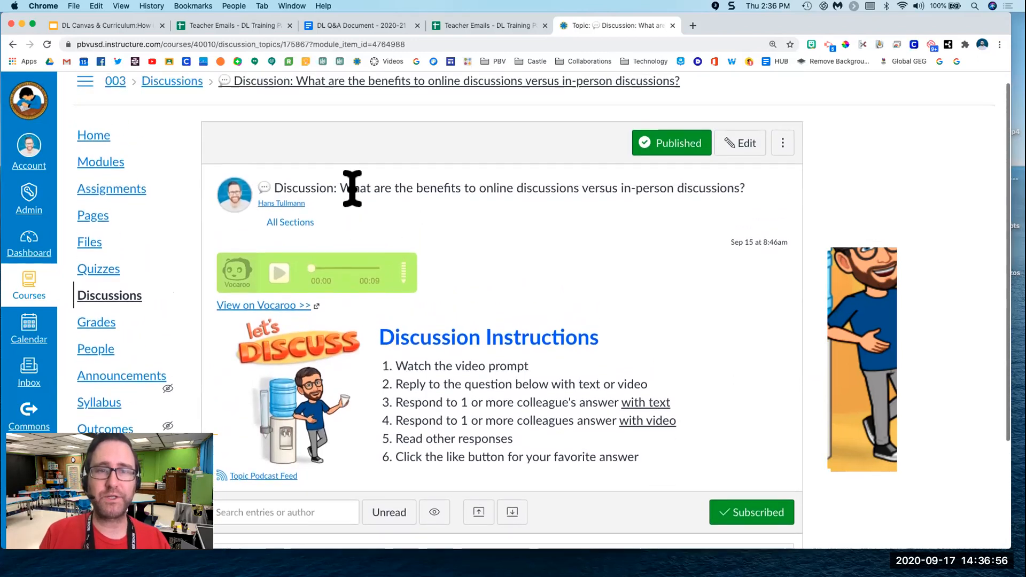
drag(339, 188, 690, 184)
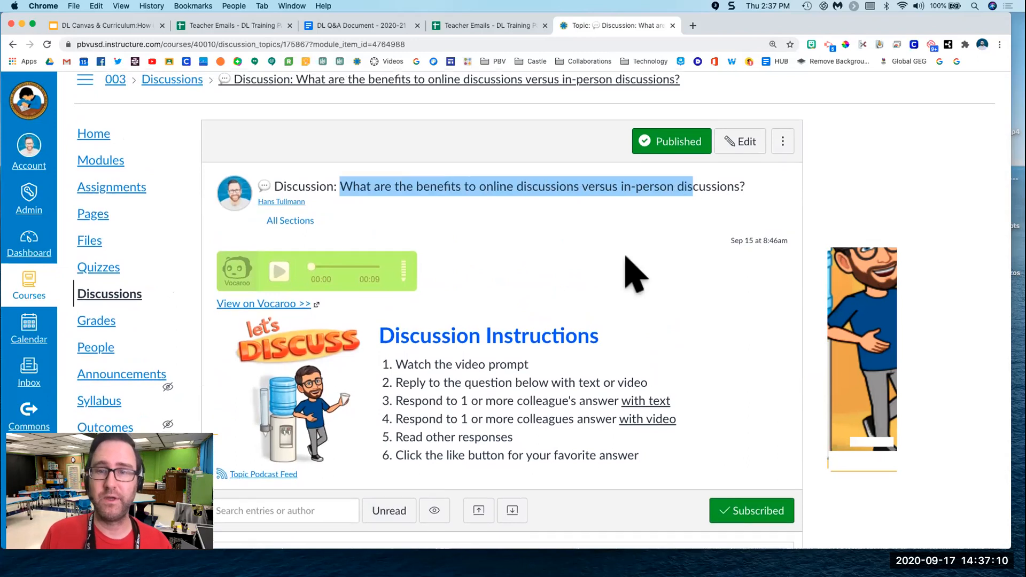
scroll(632, 271, down, 3)
click(497, 25)
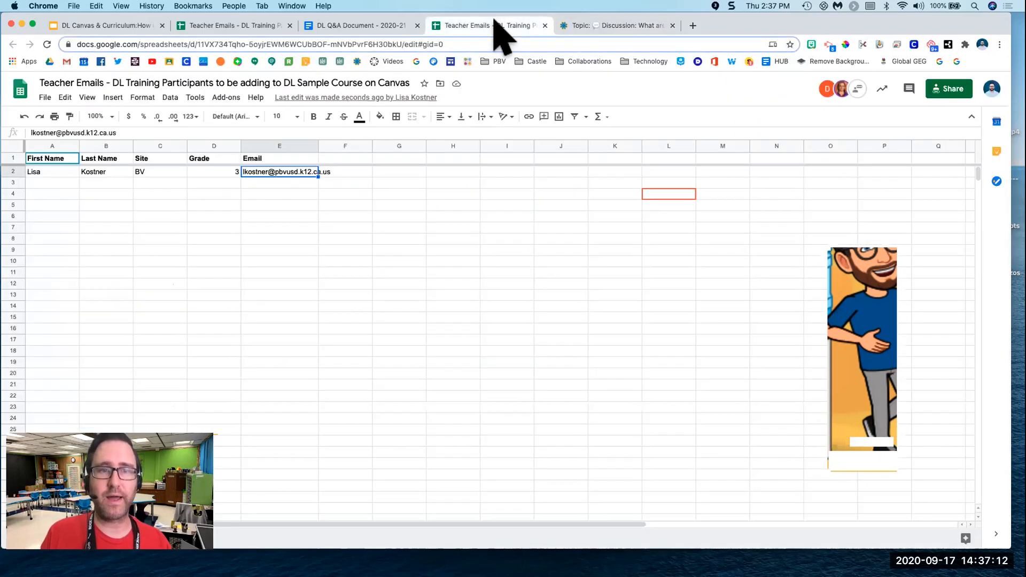
click(583, 20)
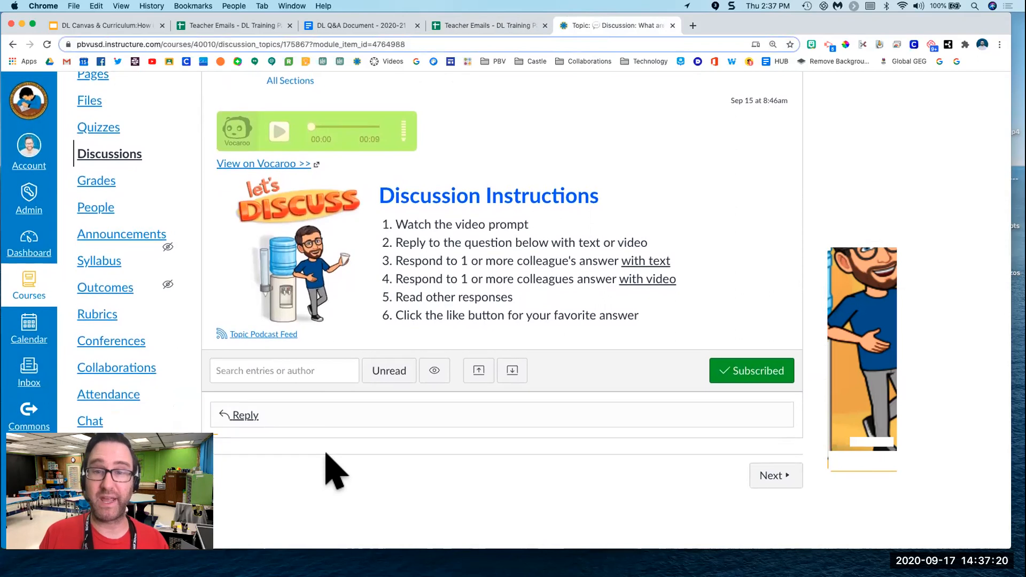
- Post a discussion reply reading "I think that having online discussions could give a different perspective, especially for my quiet students."
click(245, 415)
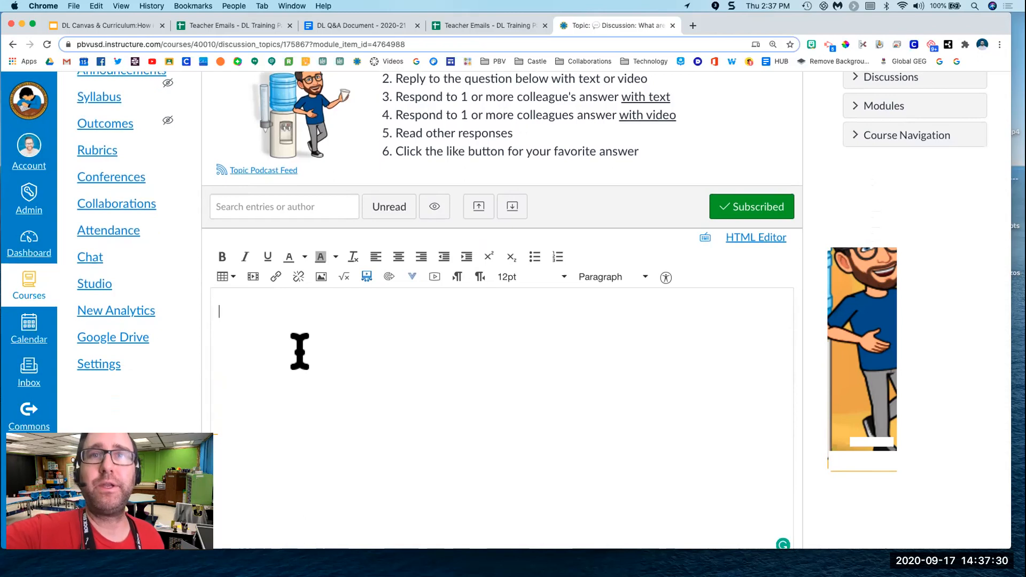
text(If )
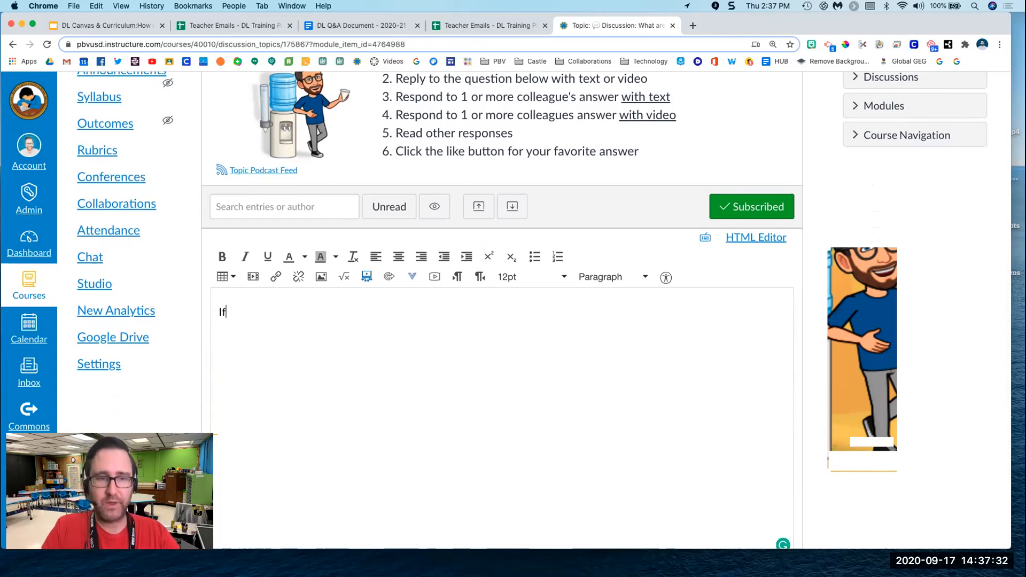
text(think )
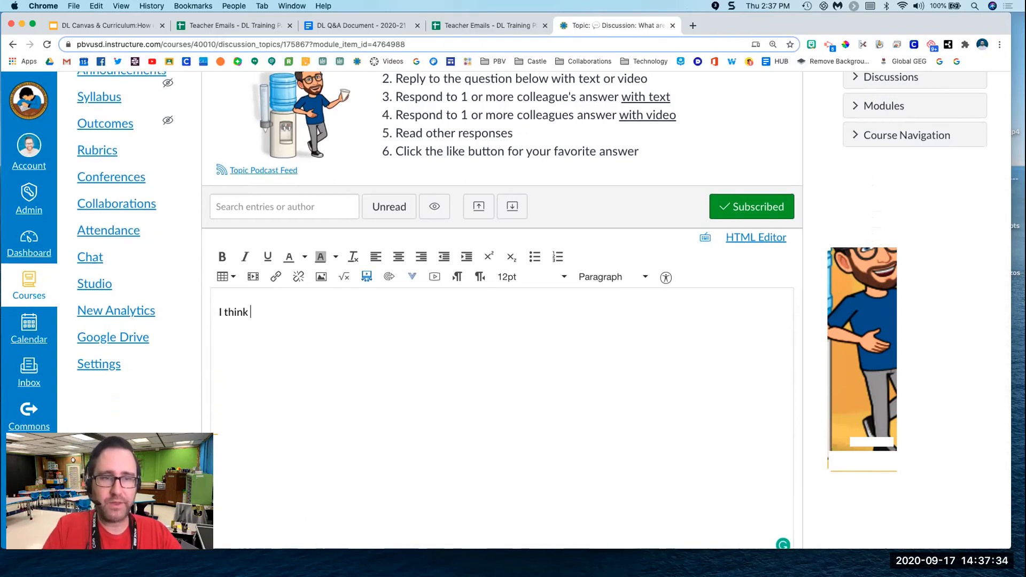
text(that having online discussions )
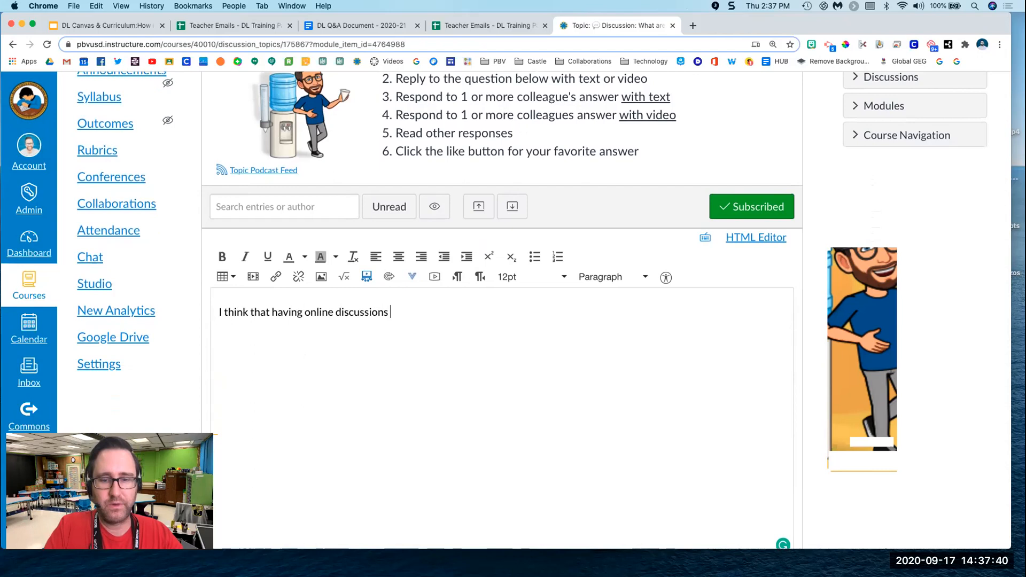
text(could give a)
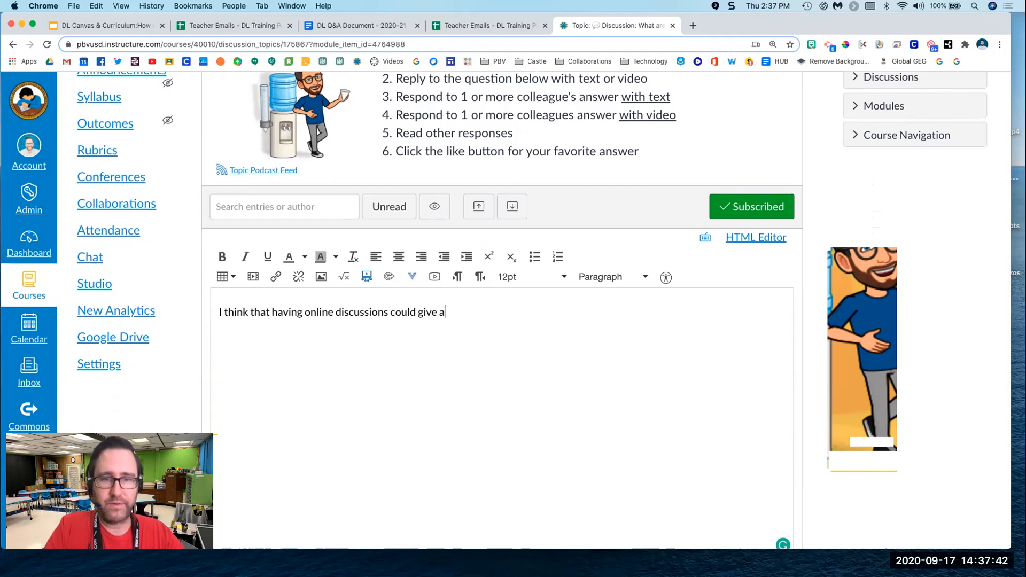
text( different per)
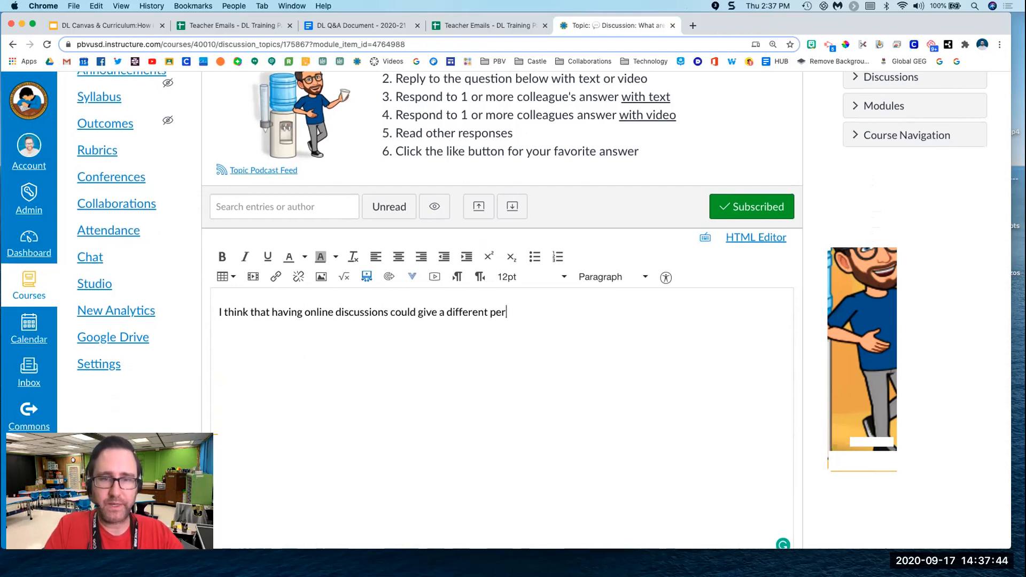
text(spective )
text(rsp)
key(BackSpace)
key(BackSpace)
text(especially fort)
key(BackSpace)
text(my quie)
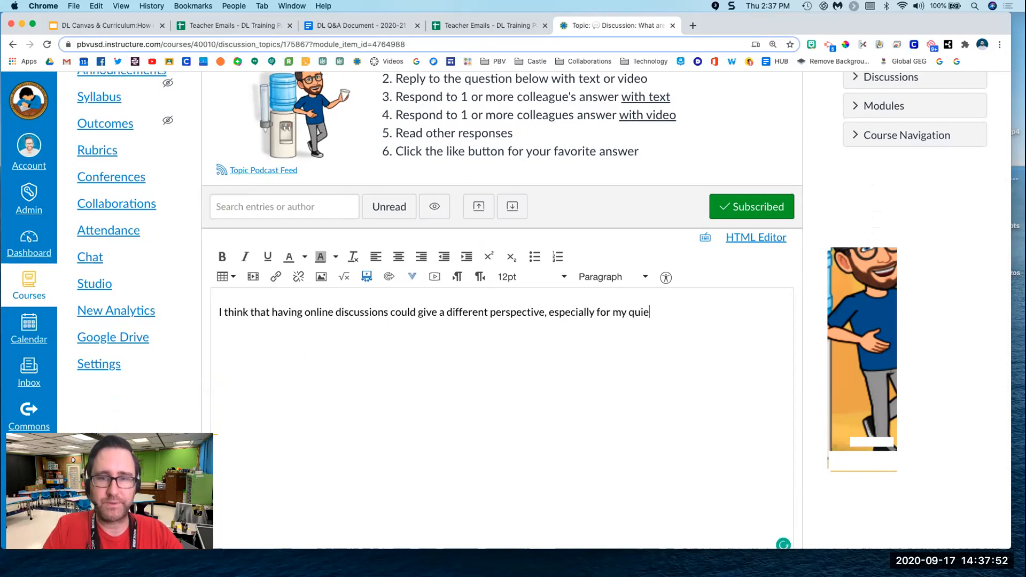
text(t students.)
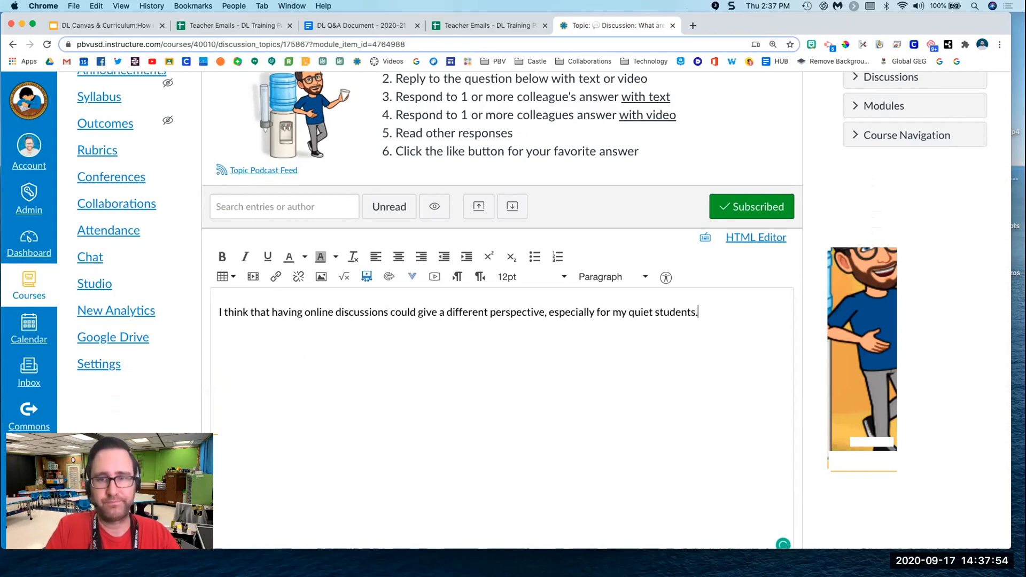
scroll(387, 348, down, 3)
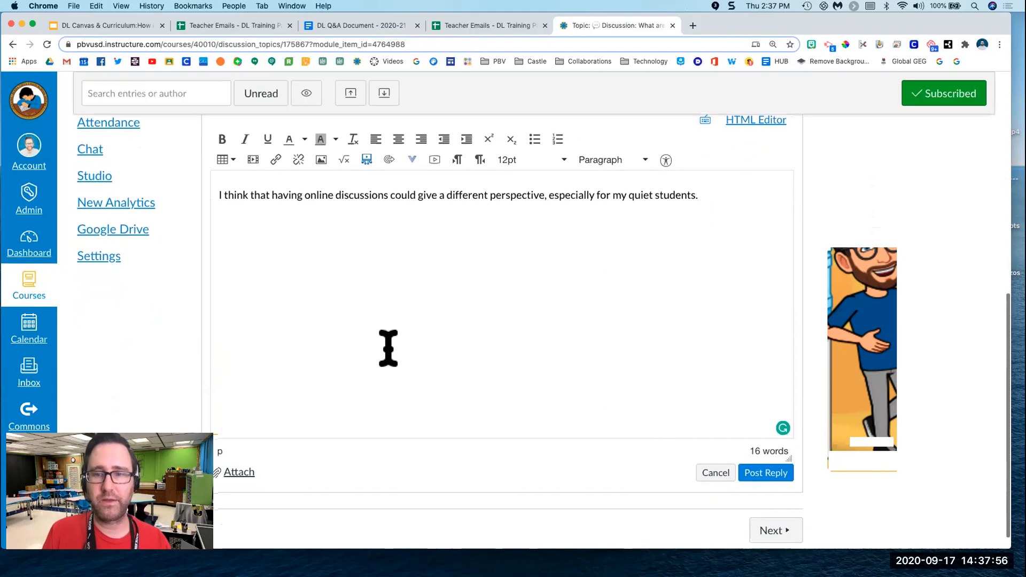
click(759, 473)
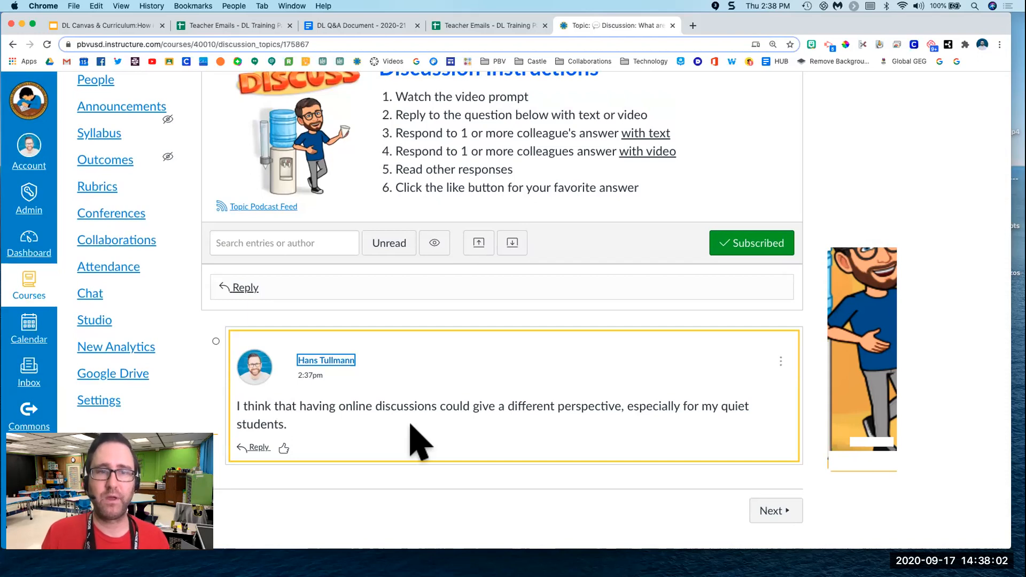
- Start a second reply to the discussion, record a video comment of about 15 seconds, preview it, and save it into the reply
click(244, 297)
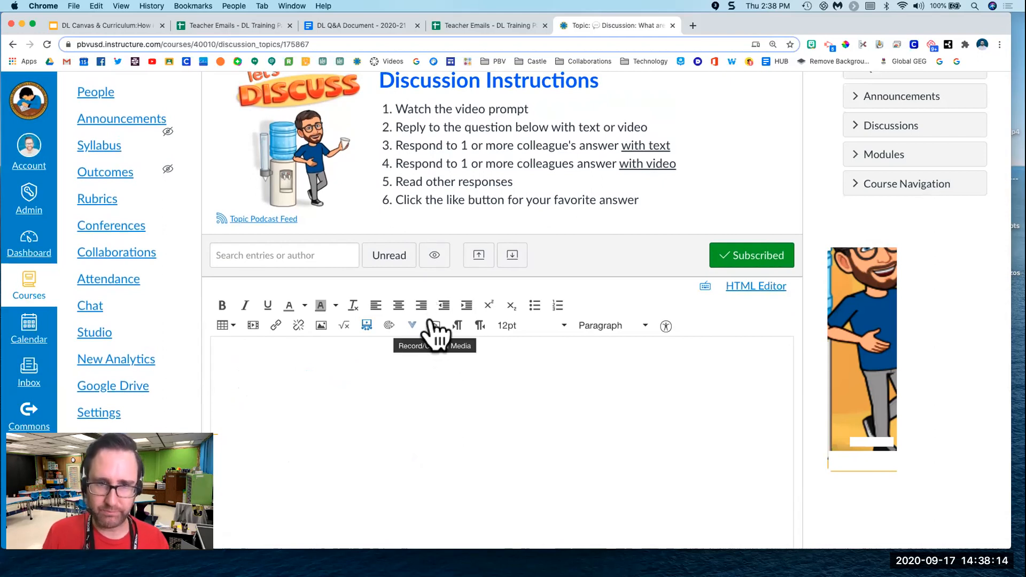
click(434, 326)
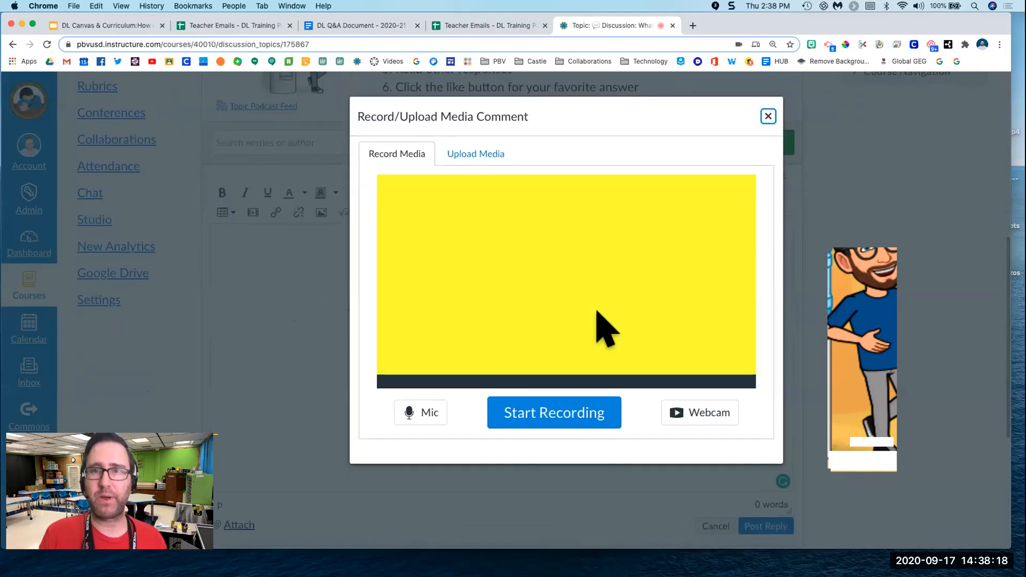
click(546, 419)
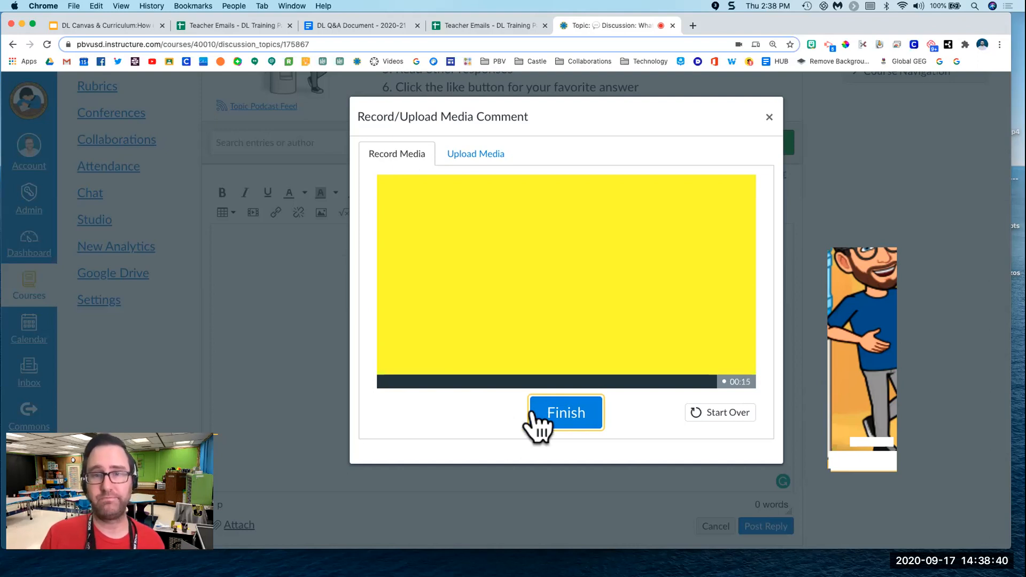
click(556, 423)
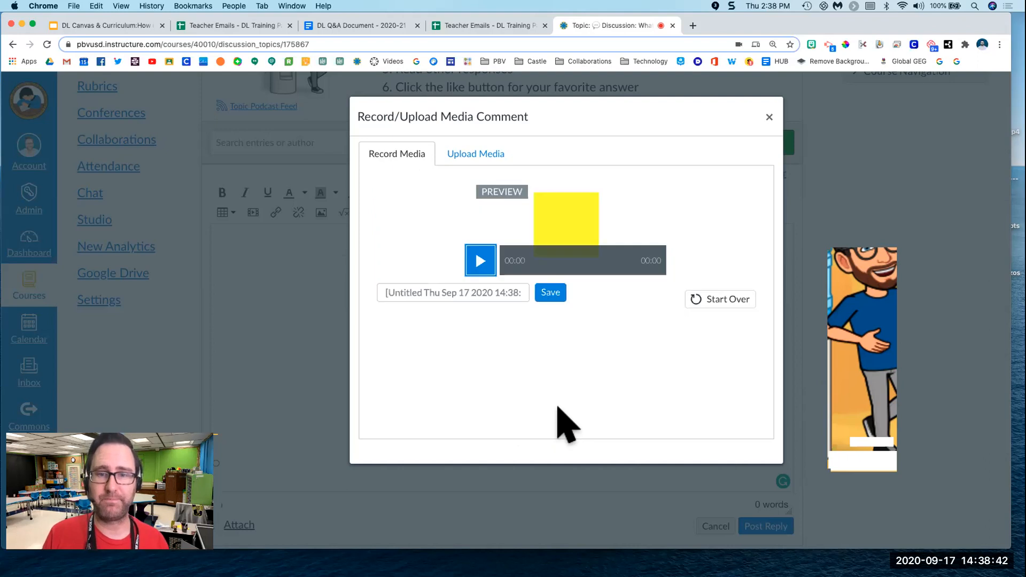
click(391, 336)
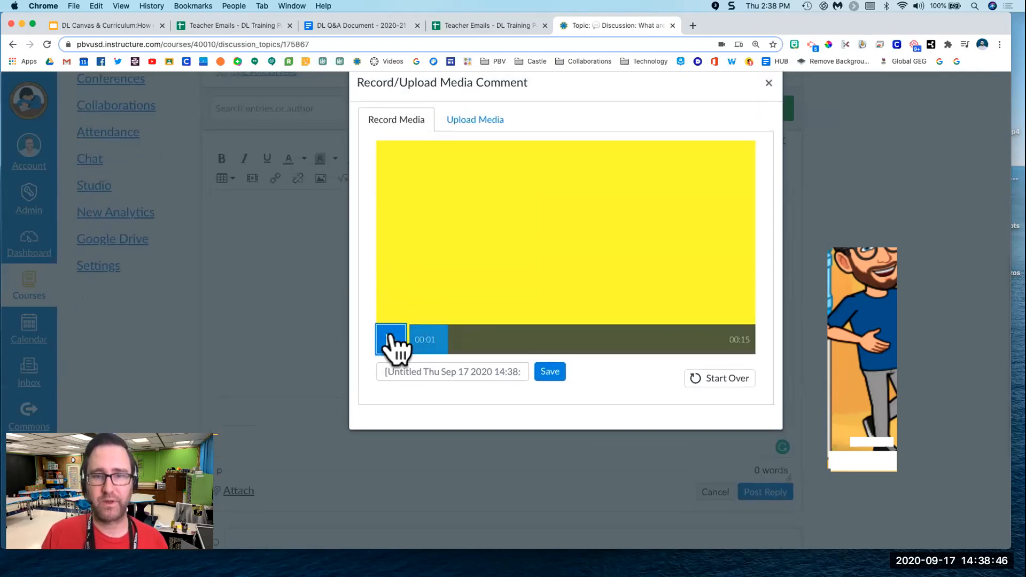
click(393, 340)
click(548, 372)
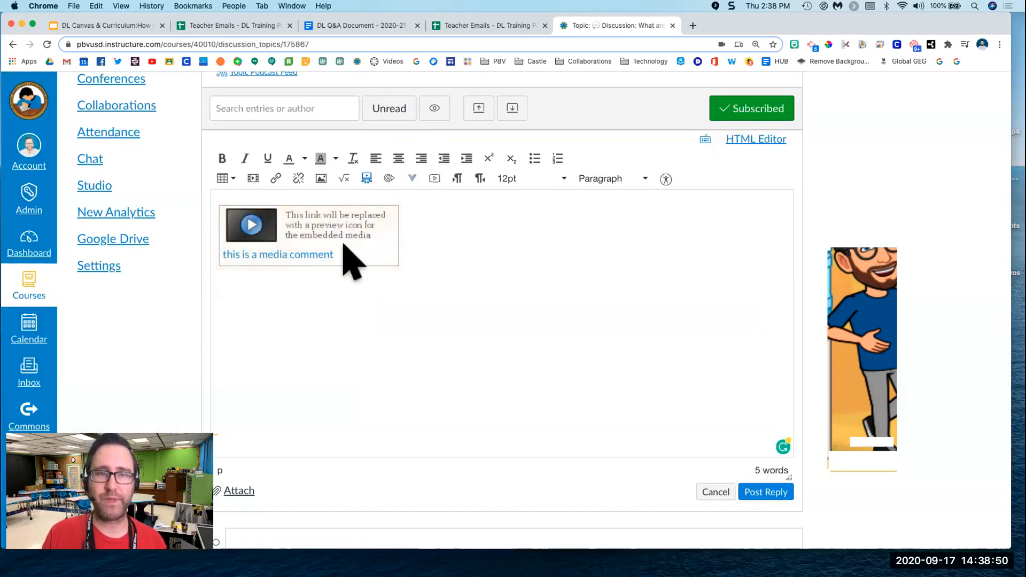
- Check the embedded media comment in the reply and post it to the discussion
scroll(348, 247, down, 2)
scroll(348, 247, up, 2)
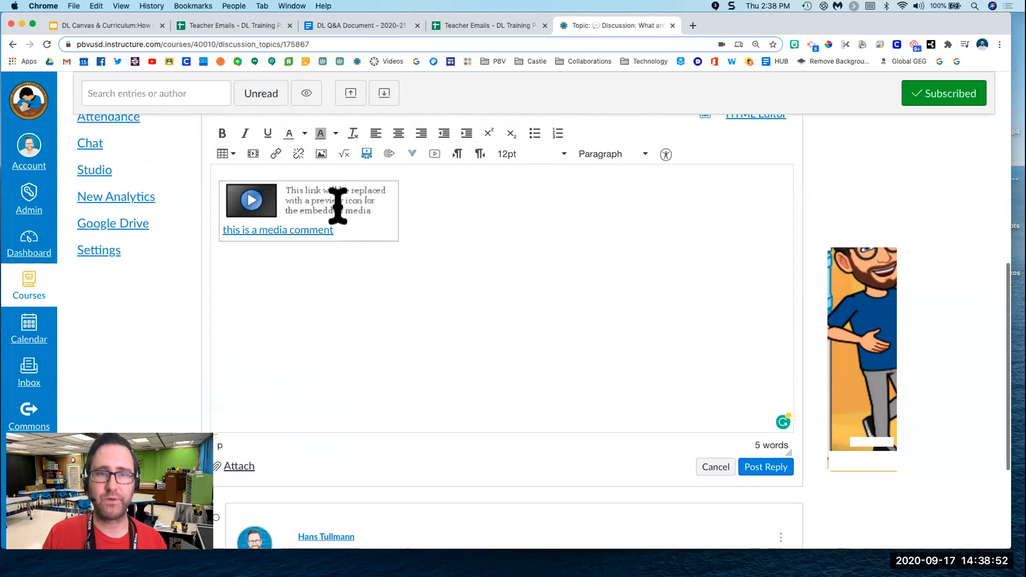
scroll(380, 198, up, 3)
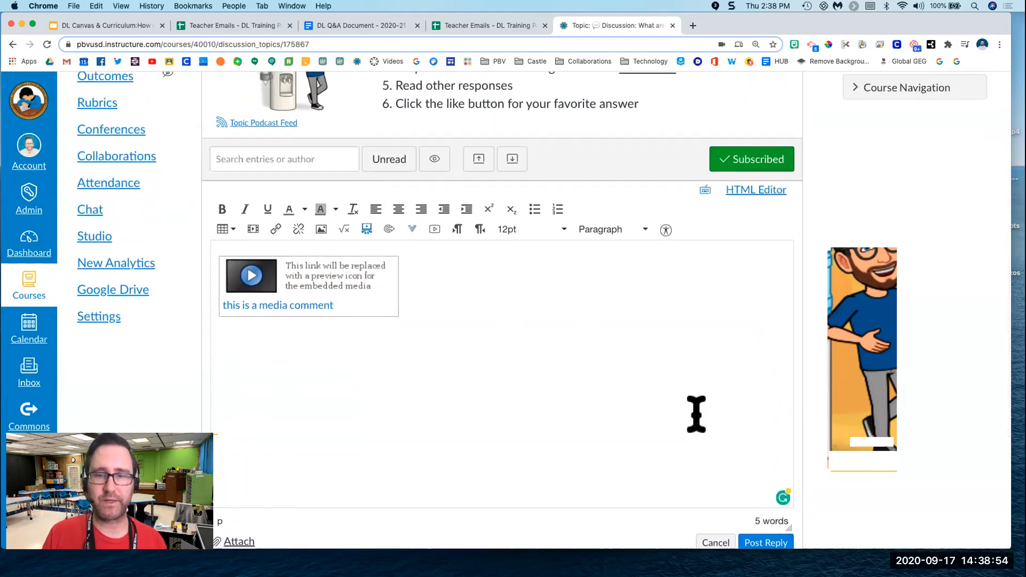
click(766, 542)
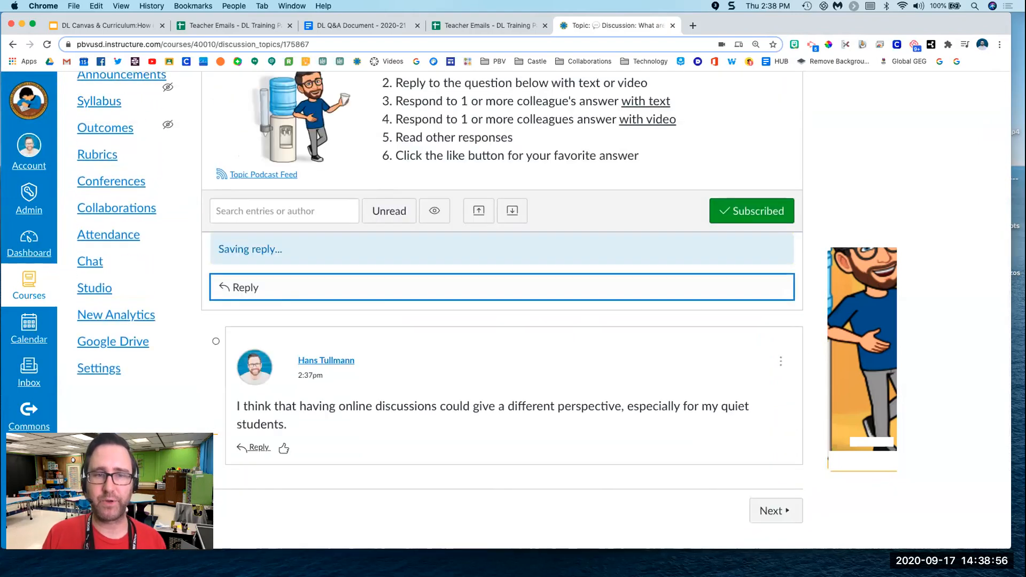
- Review the posted text and video replies in the discussion, and check the teacher emails spreadsheet for new entries before returning
scroll(486, 444, down, 4)
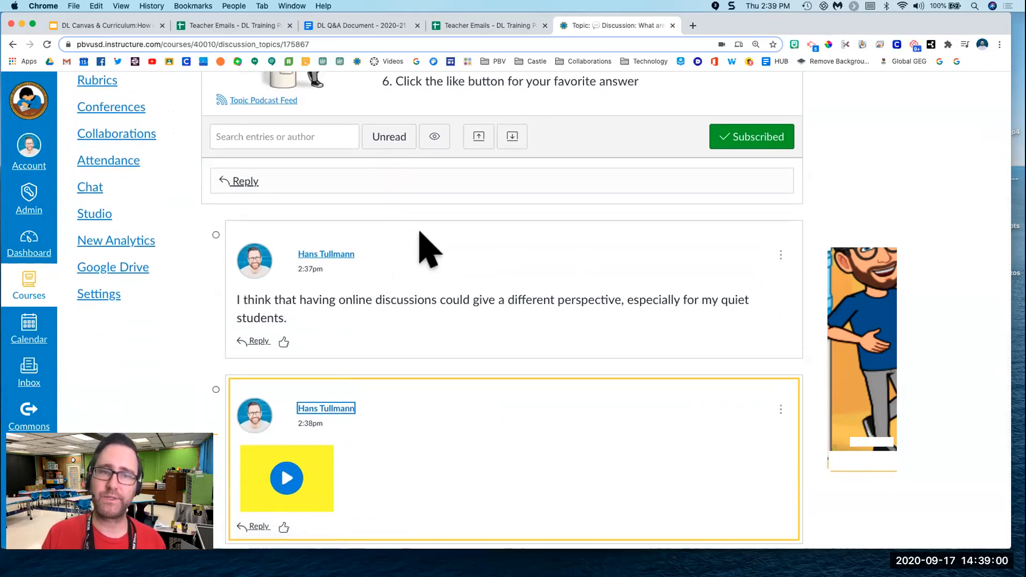
scroll(431, 298, down, 3)
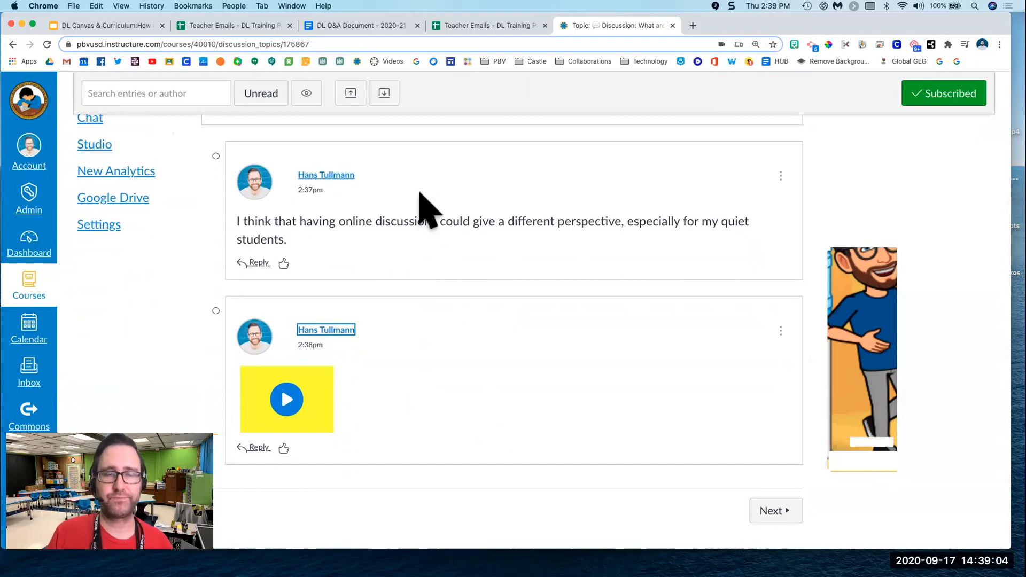
scroll(412, 194, up, 4)
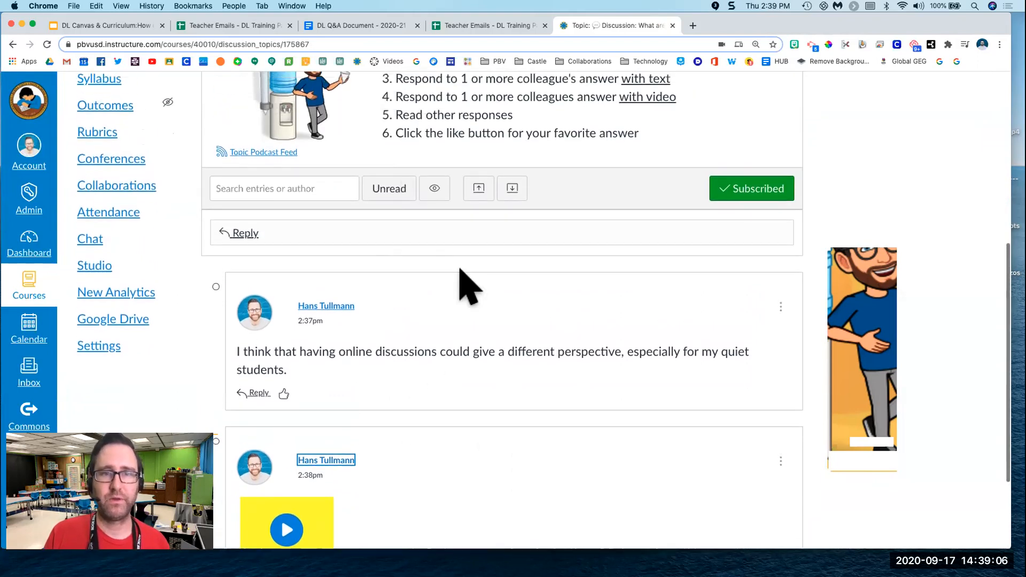
scroll(460, 273, up, 5)
click(465, 27)
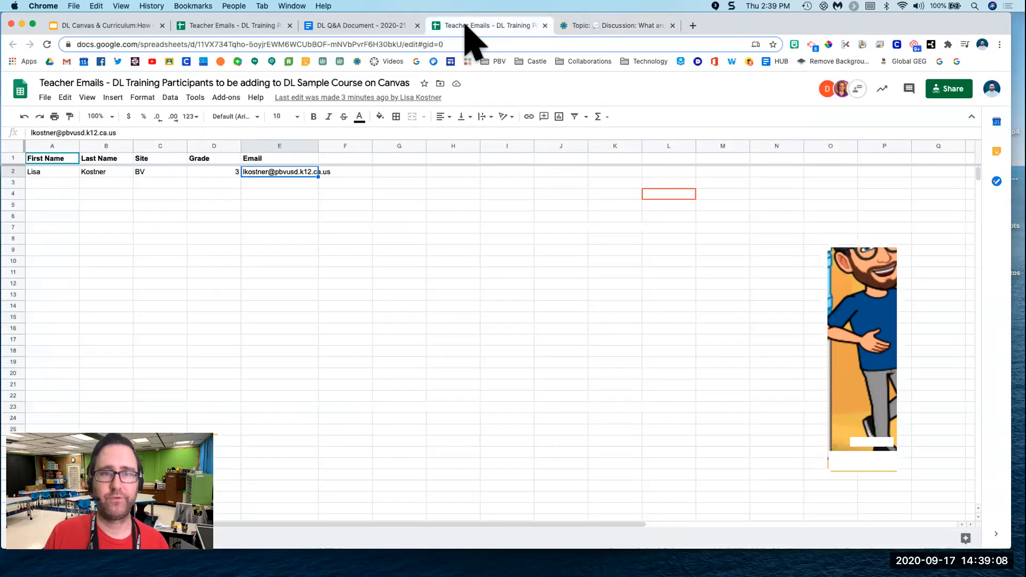
click(585, 27)
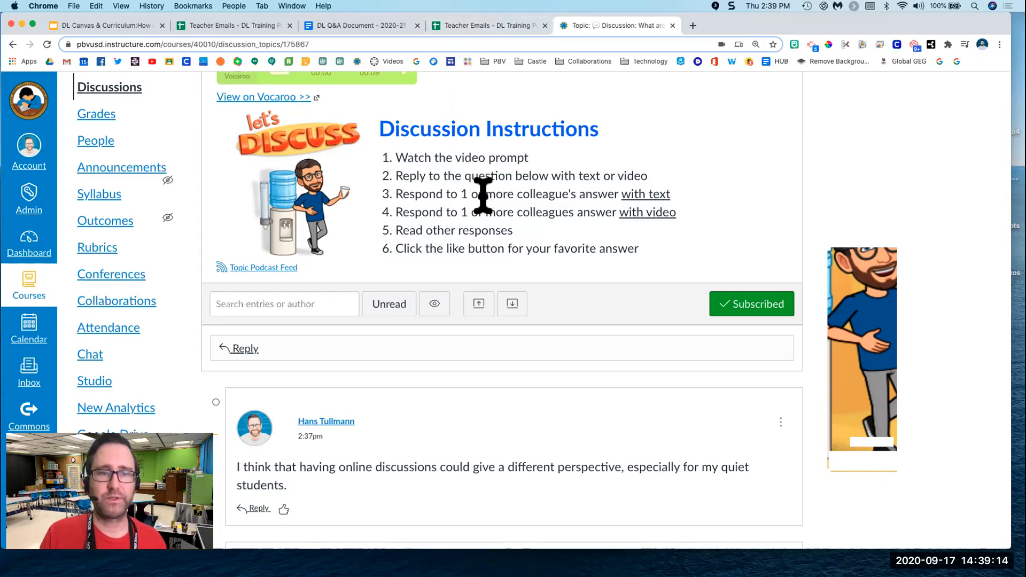
- Switch to the Google Slides deck, present slide 15 on creating a discussion and adding it to a module, and exit the presentation
key(ctrl+Right)
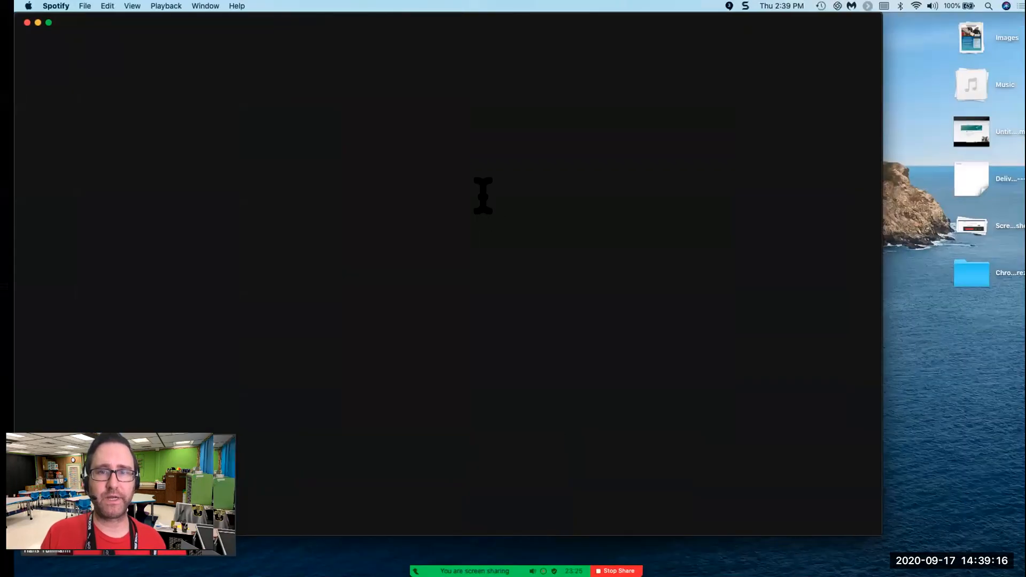
key(ctrl+Left)
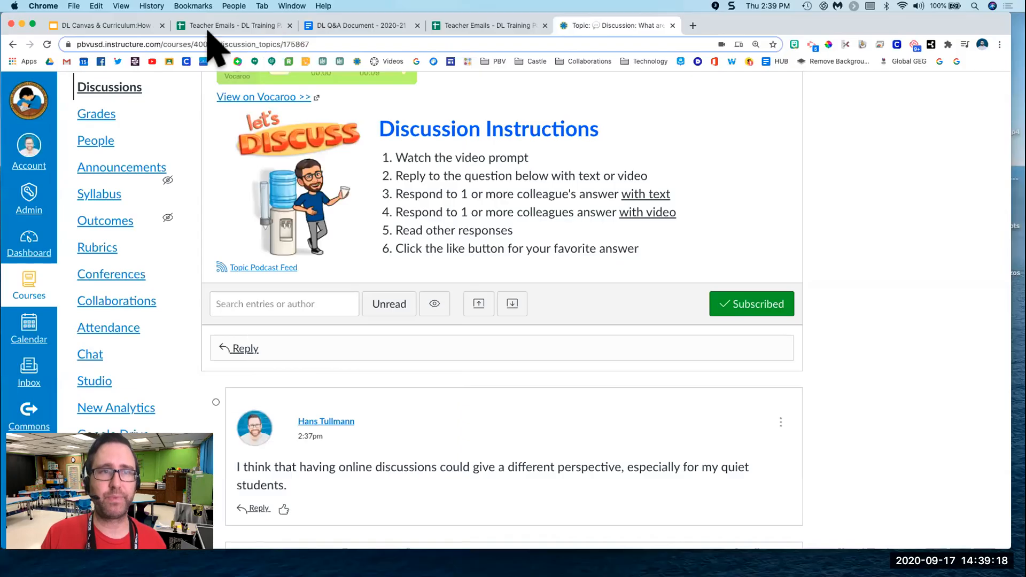
click(111, 26)
scroll(86, 332, down, 5)
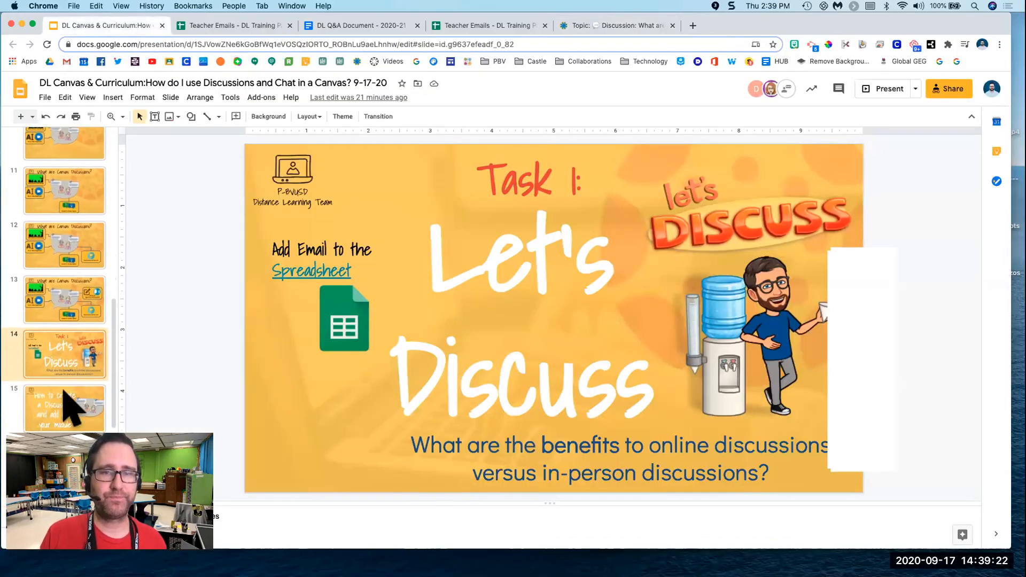
click(69, 408)
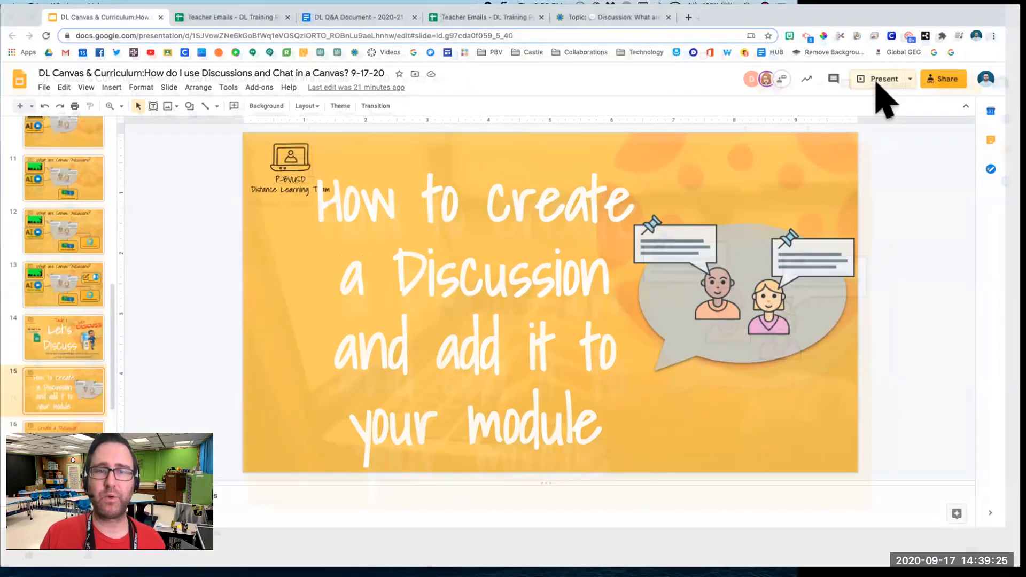
click(879, 92)
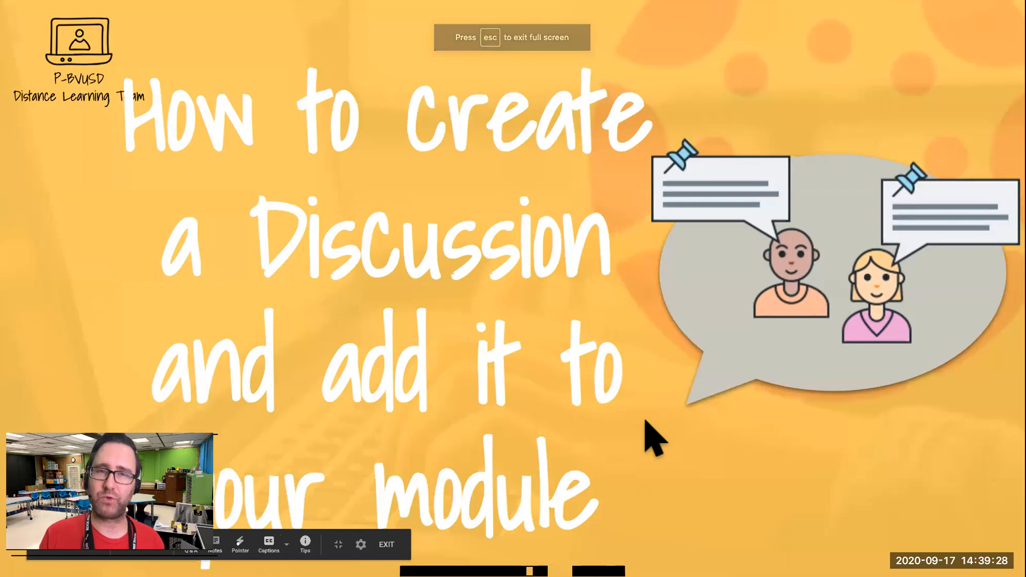
key(Escape)
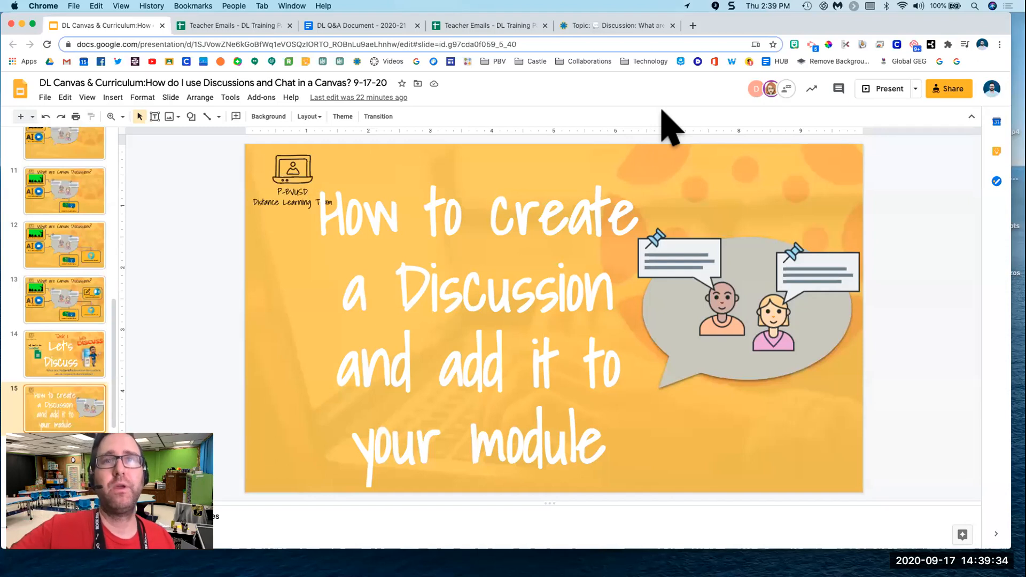
- Return to Canvas, open the instructor's own 2020/2021 sample course from the Dashboard, and look over its Discussions page
click(614, 26)
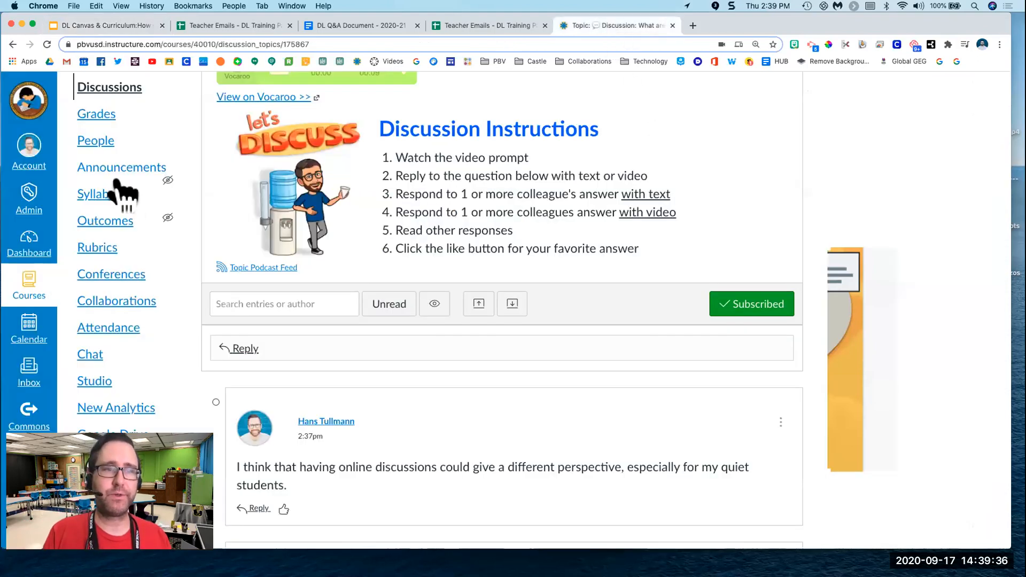
click(31, 243)
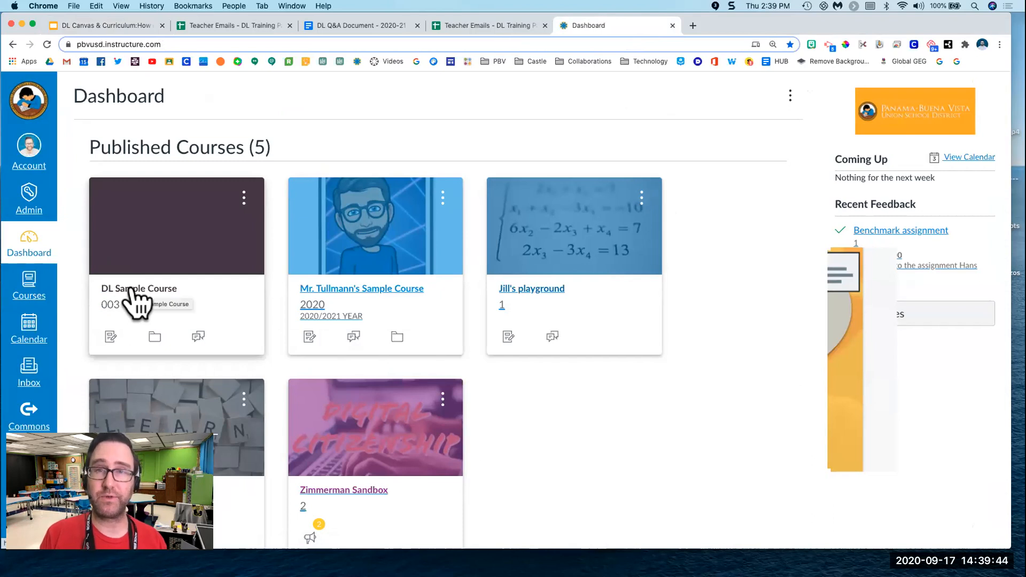
click(363, 289)
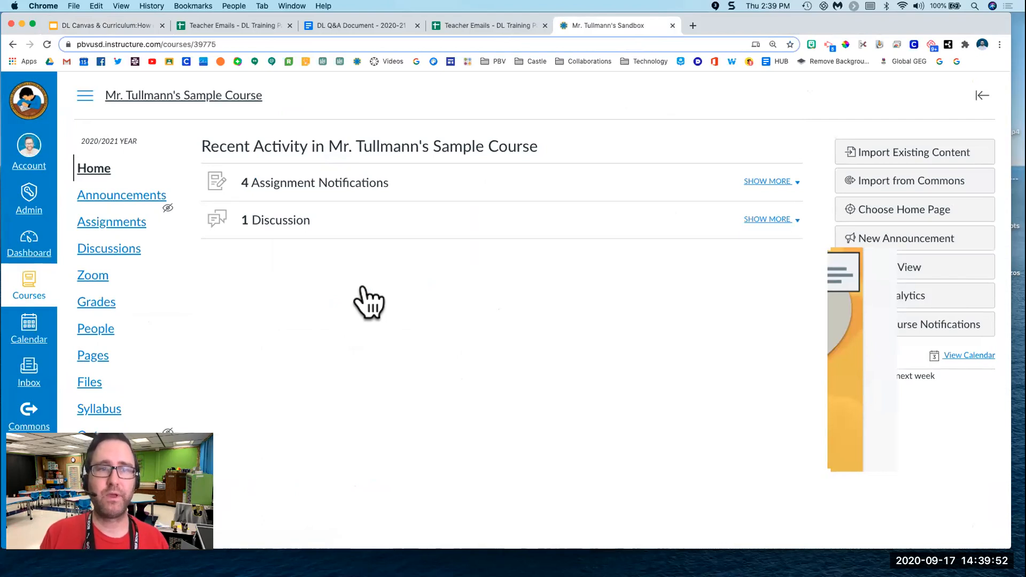
click(117, 250)
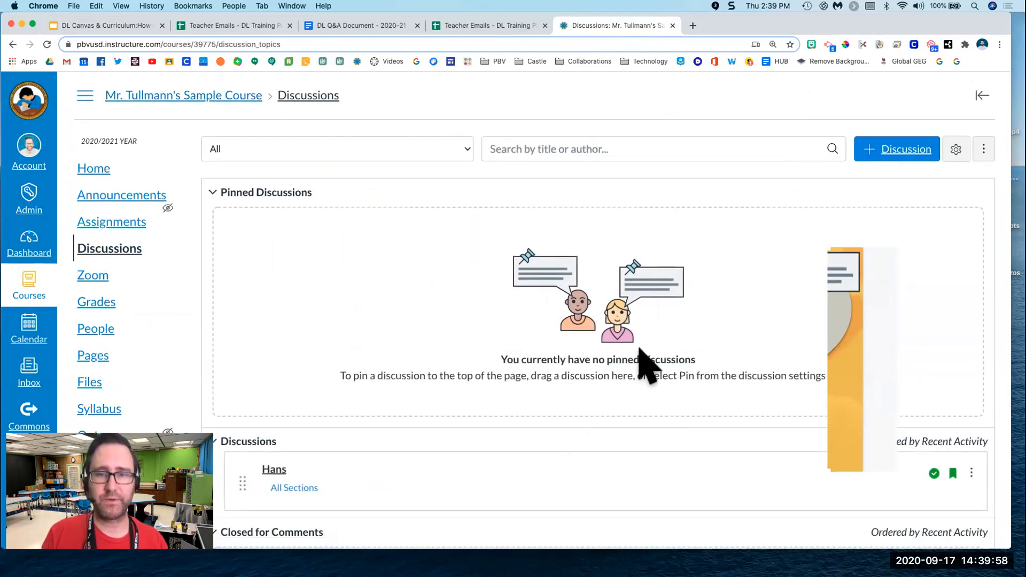
scroll(572, 367, down, 5)
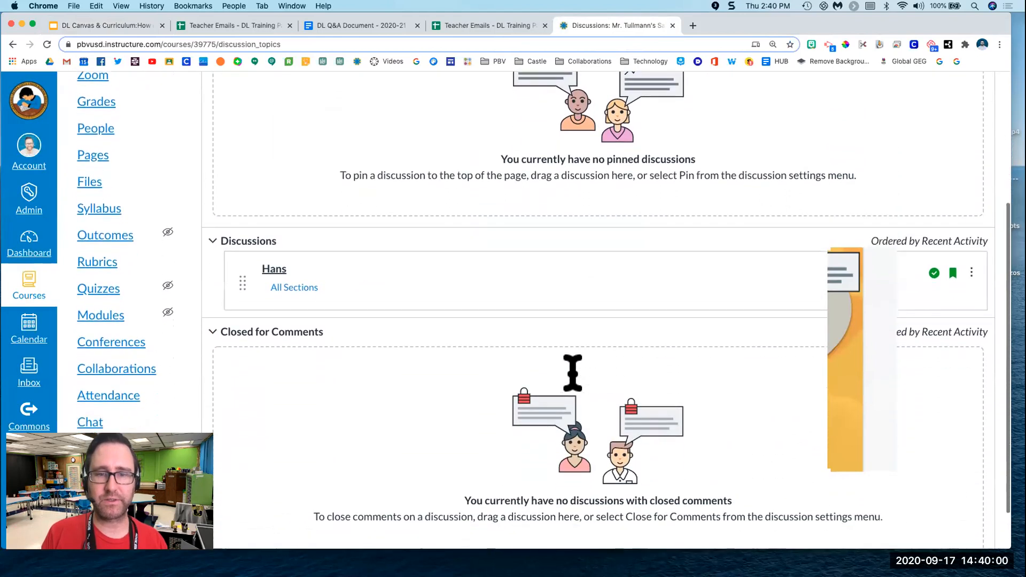
scroll(577, 389, up, 5)
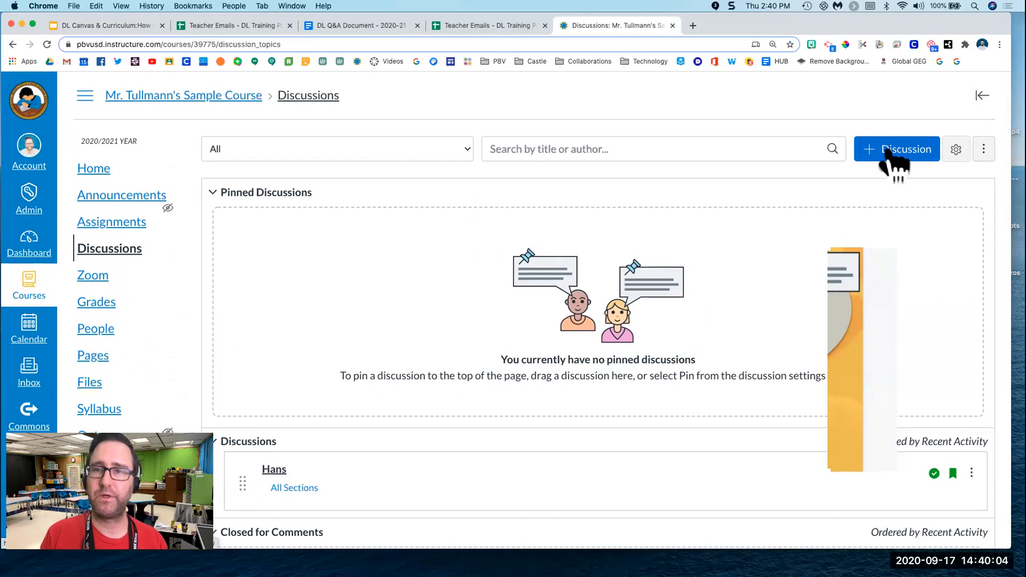
- Start a new discussion titled "Discussion: What are the benefits to online discussions versus in-person discussions?" with a speech-balloon emoji in front
click(892, 150)
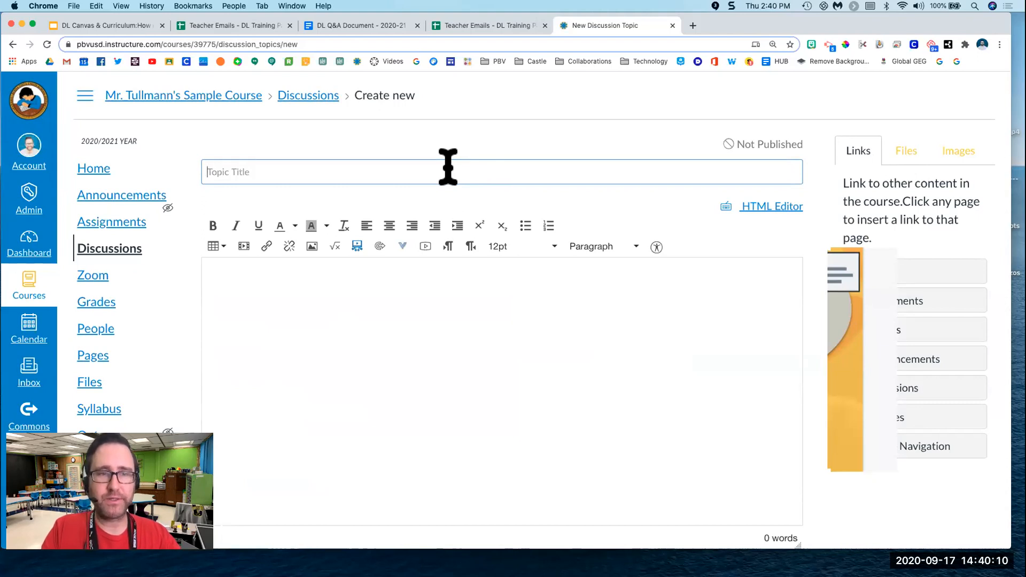
text(Di)
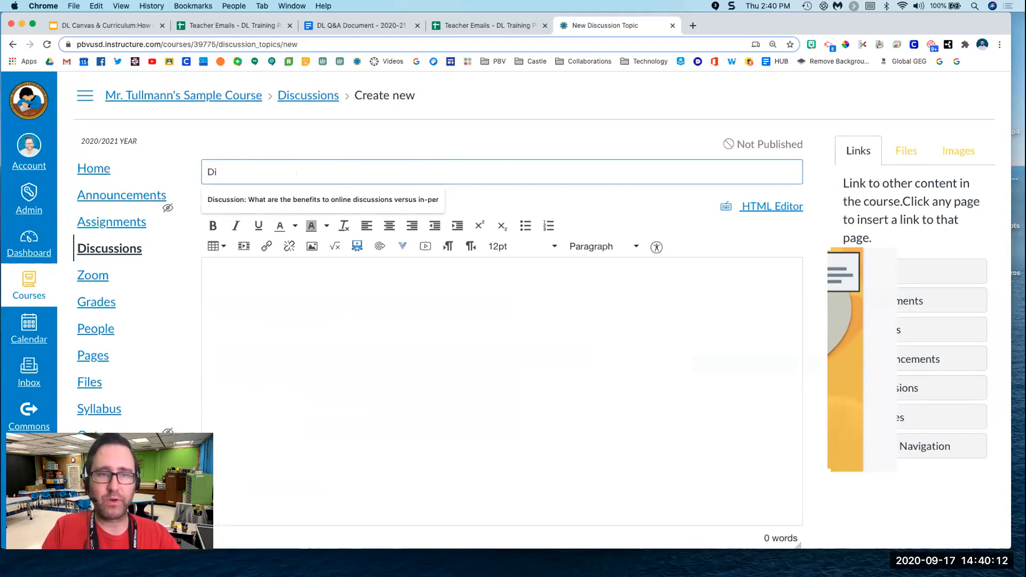
click(320, 200)
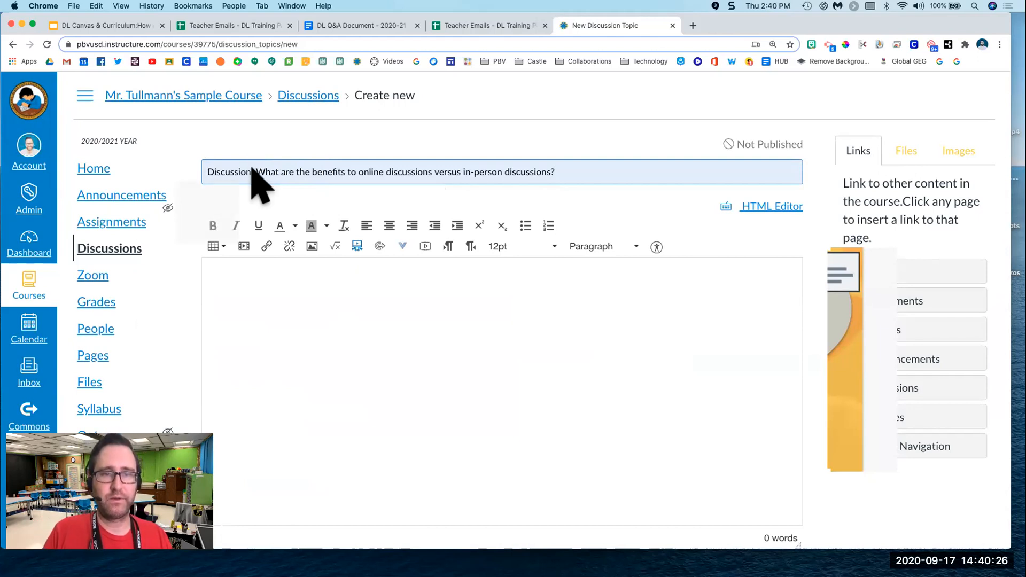
key(ctrl+super+space)
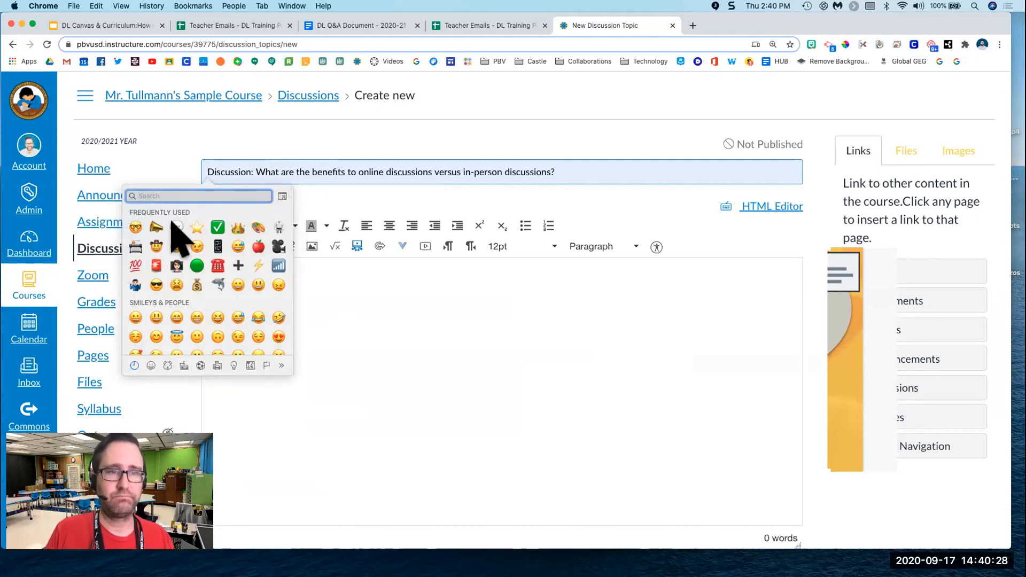
click(177, 228)
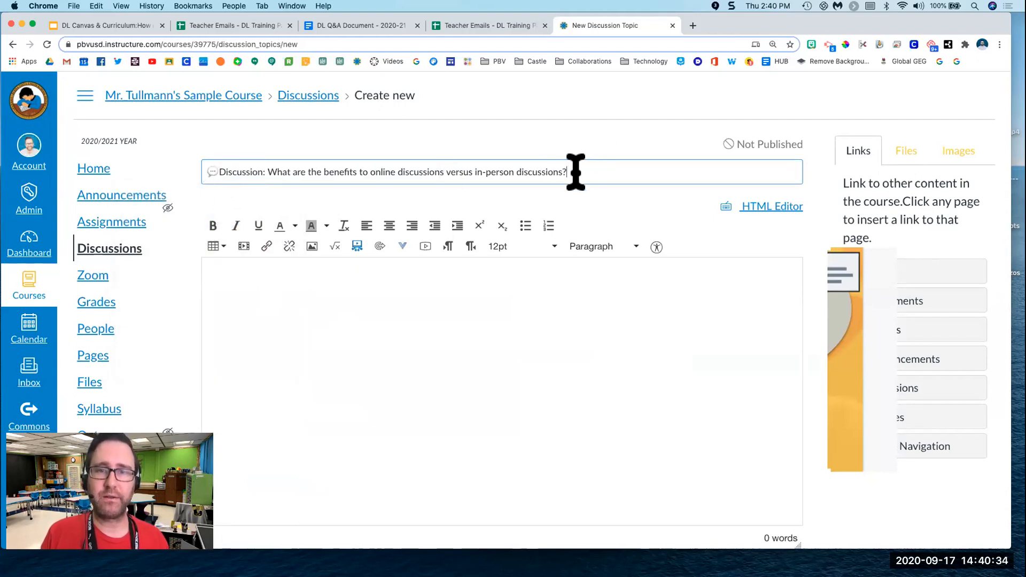
drag(562, 168, 586, 165)
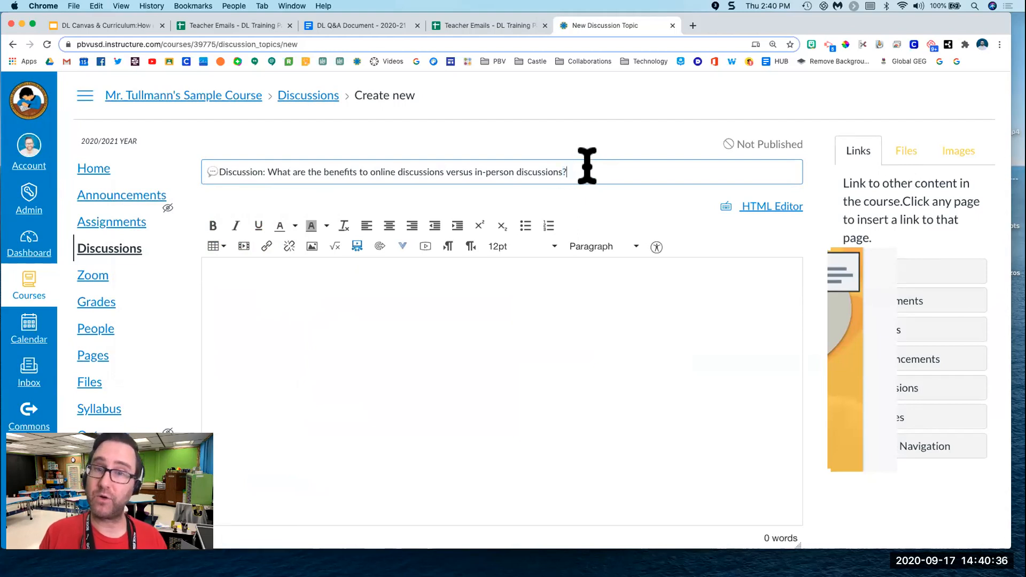
- Enter "Instructions" in the discussion body and open the media comment recorder
click(350, 294)
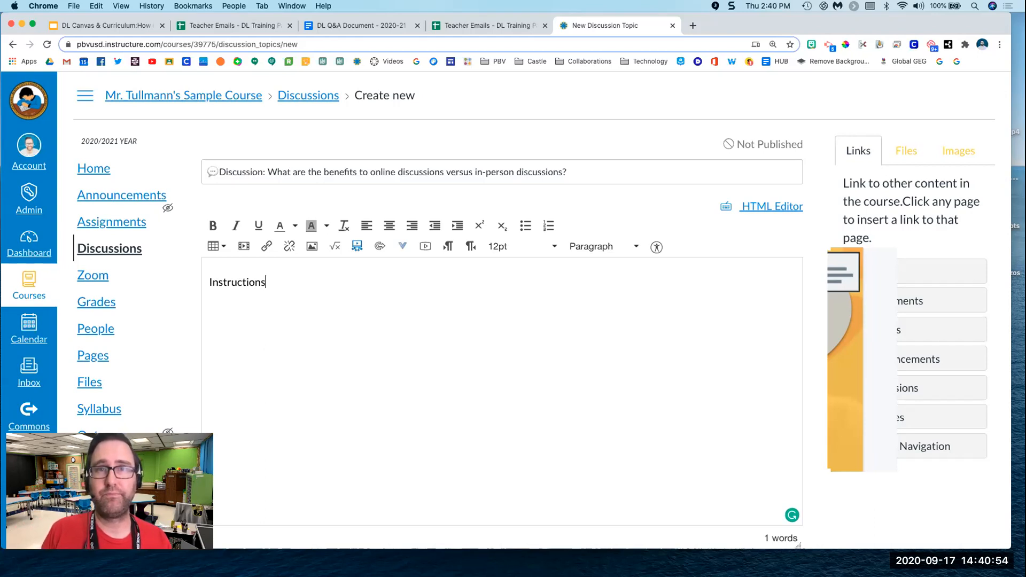
click(426, 247)
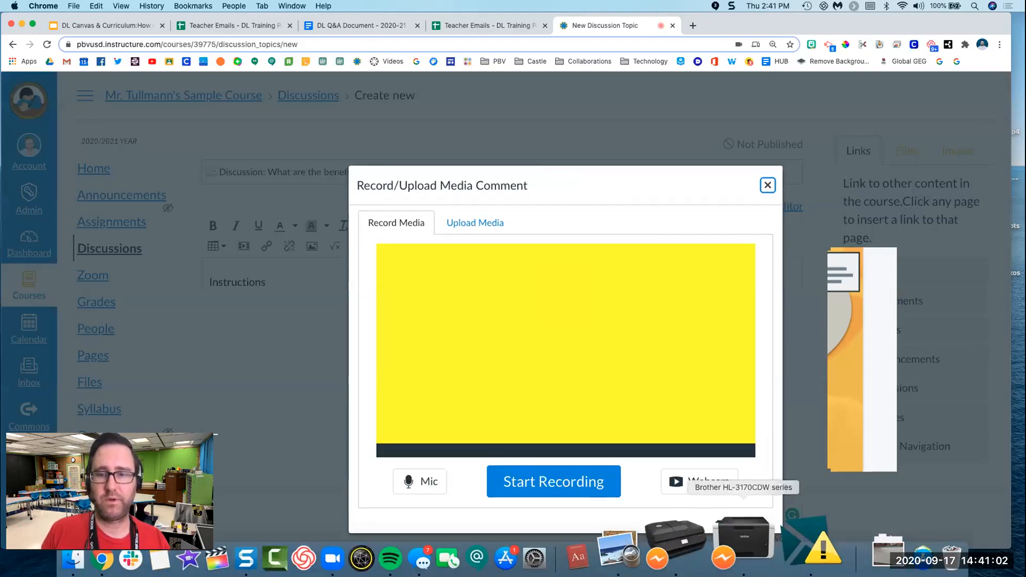
- Check the Mac's sound input devices and Chrome's camera and microphone permissions for the pbvusd.instructure.com site
click(607, 534)
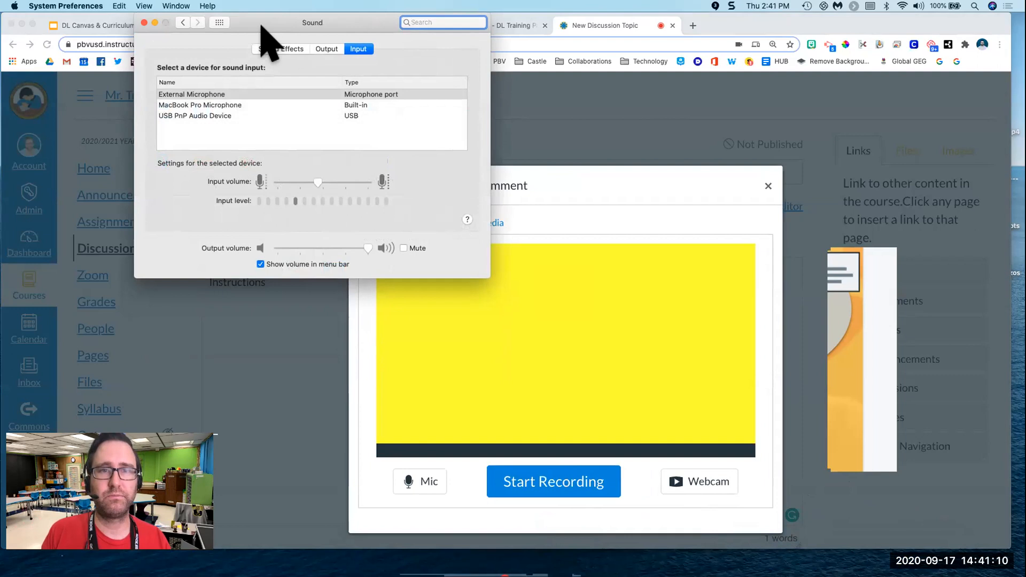
click(144, 23)
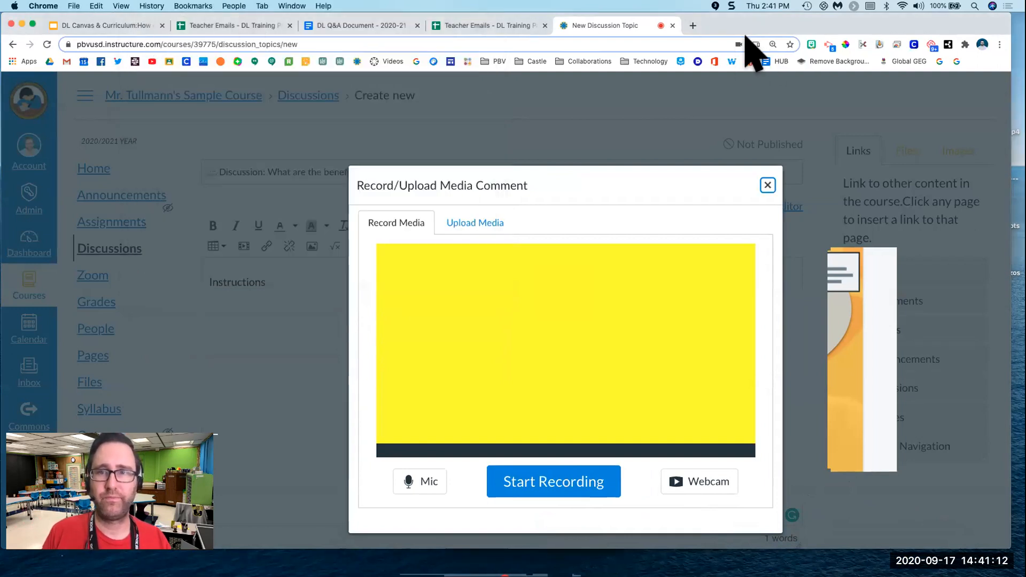
click(736, 39)
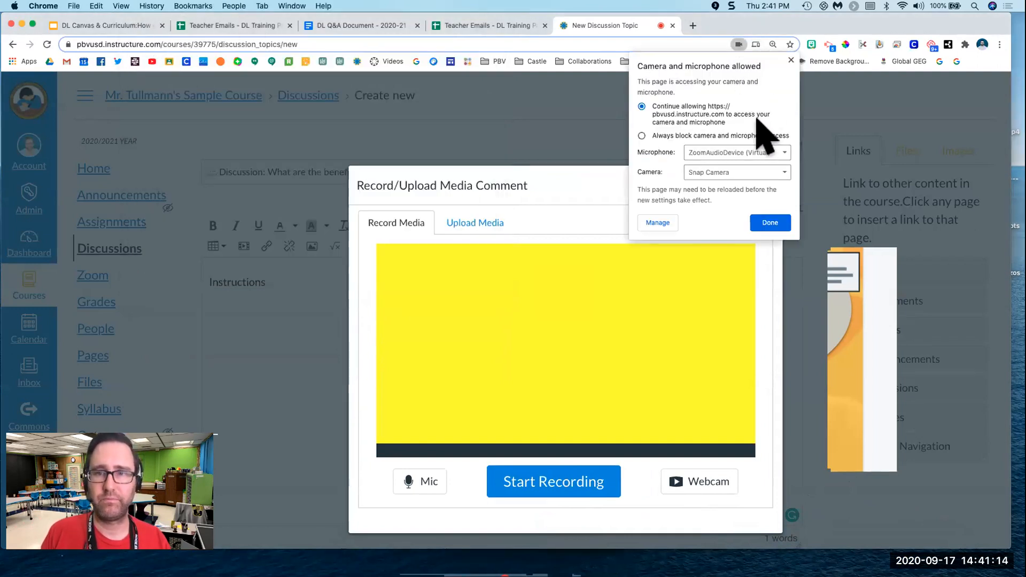
click(663, 218)
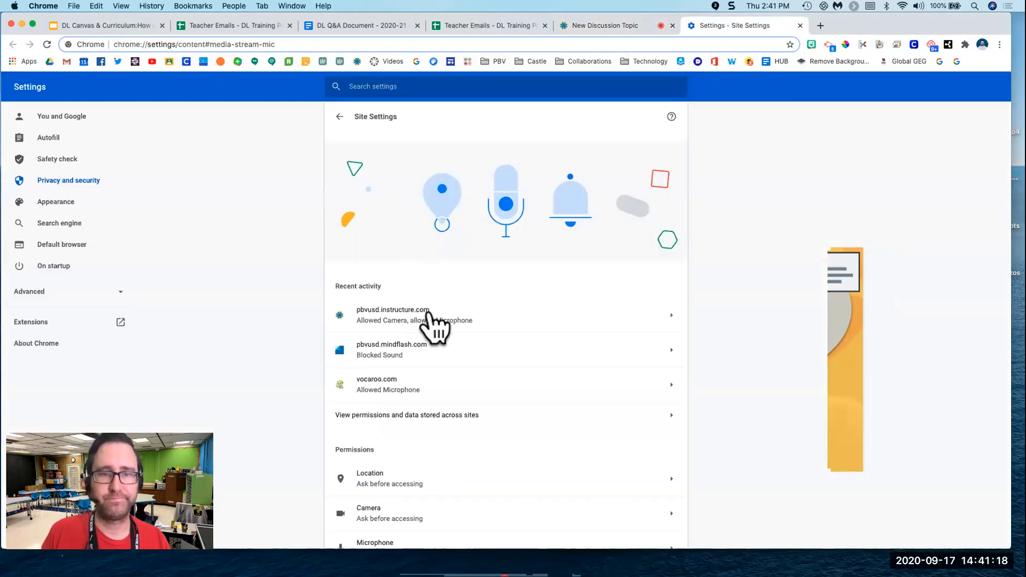
click(446, 307)
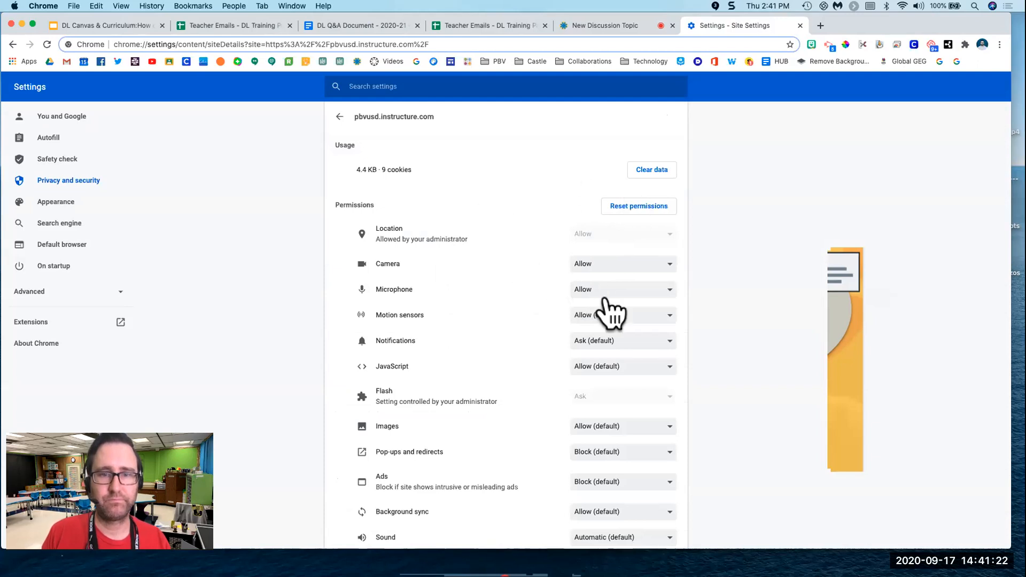
click(632, 265)
click(632, 264)
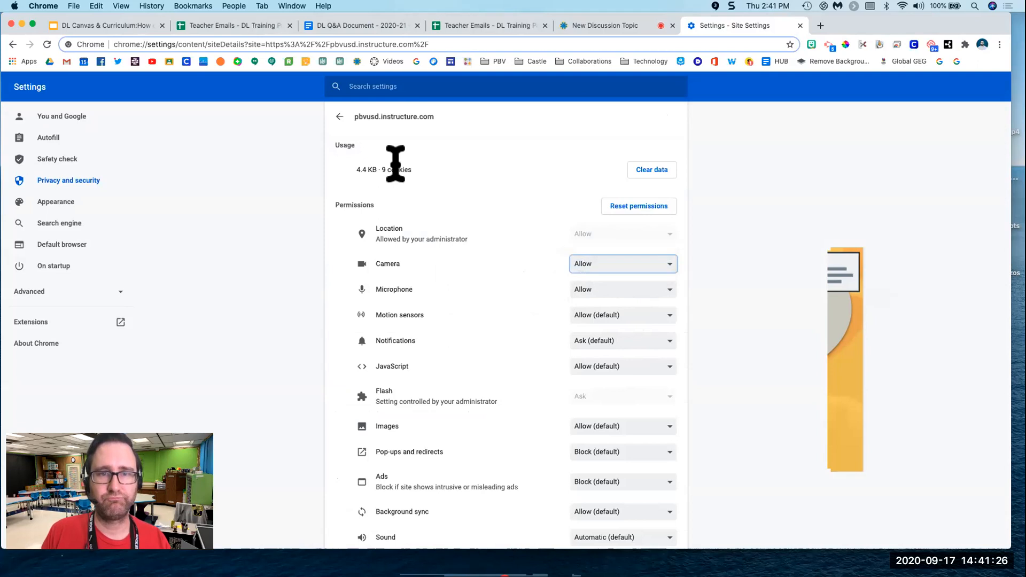
- Check the default camera device in Chrome's site settings, and return to the new discussion's media recorder
click(339, 116)
scroll(303, 345, down, 1)
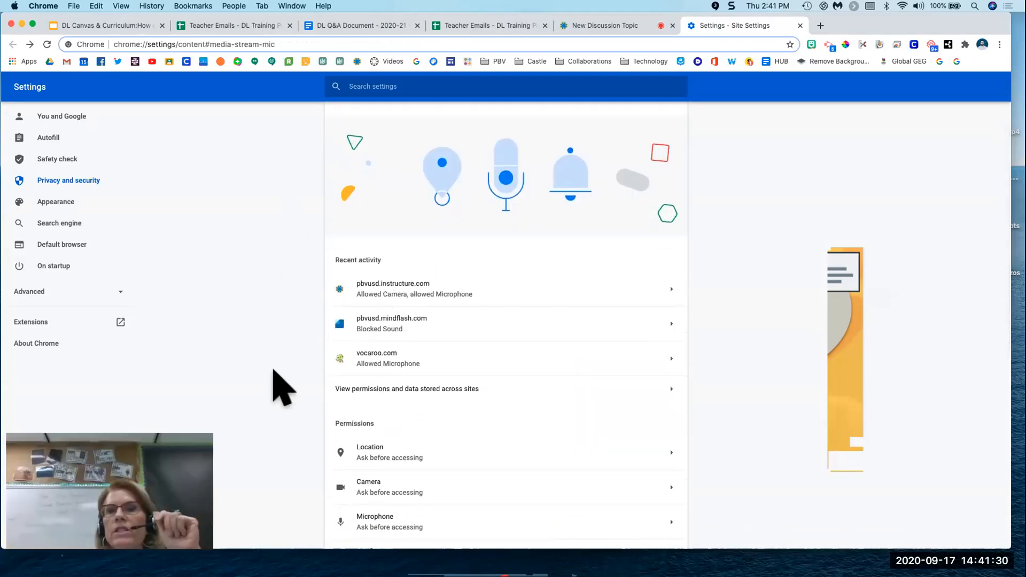
scroll(360, 428, down, 3)
click(393, 408)
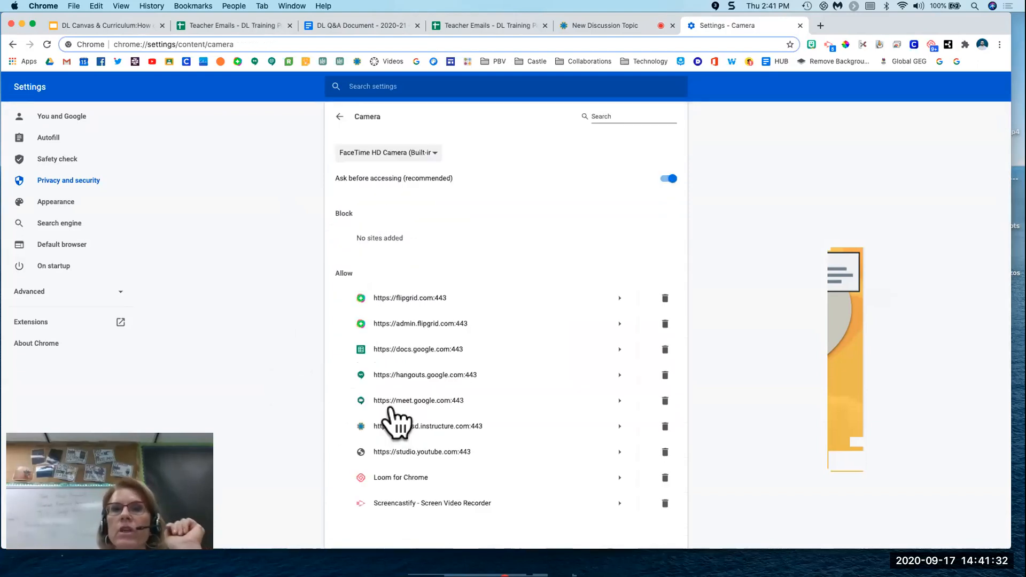
click(422, 153)
click(418, 152)
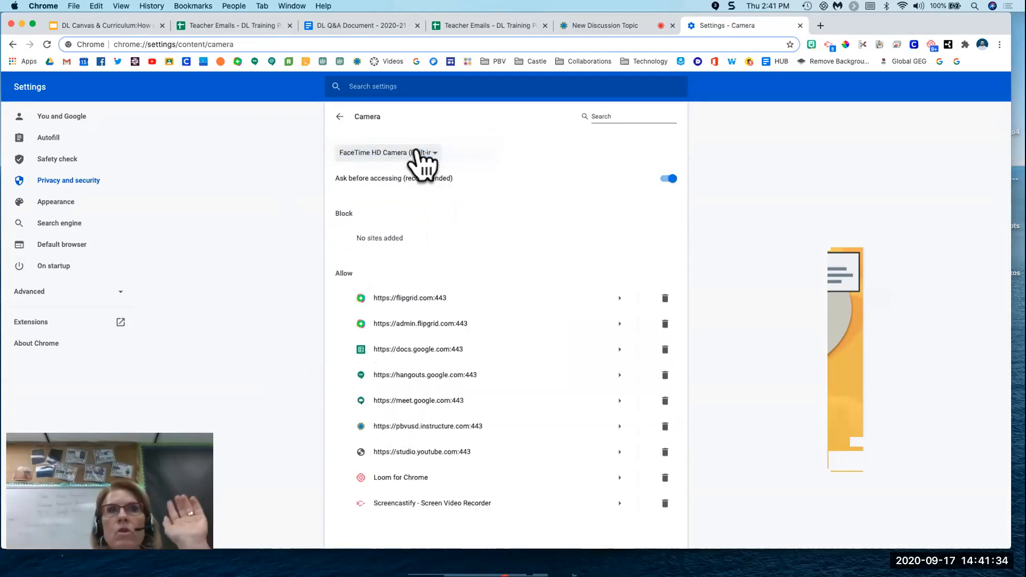
click(613, 25)
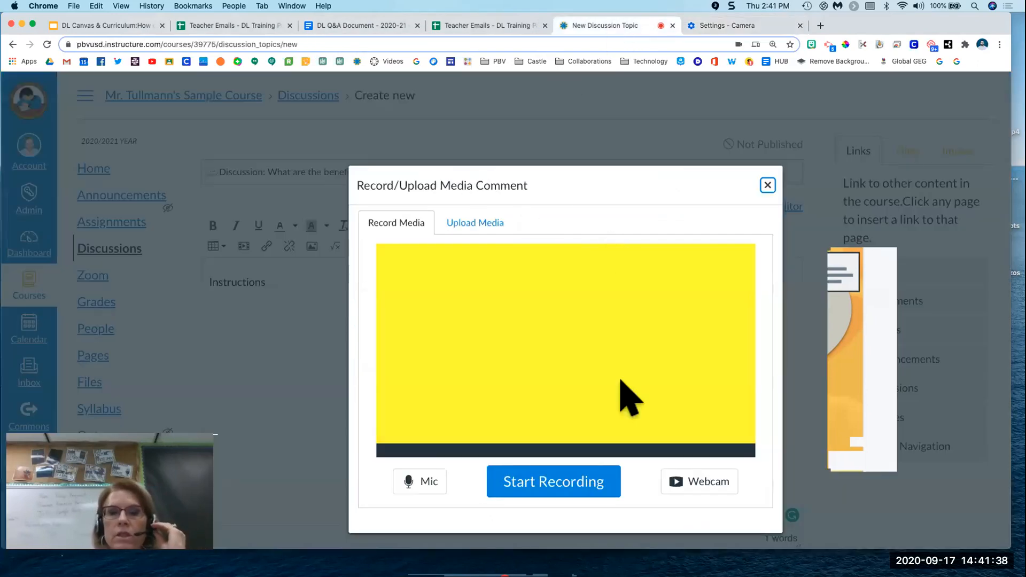
- Check which microphone and camera the page is using, and close the media recorder without recording
click(738, 44)
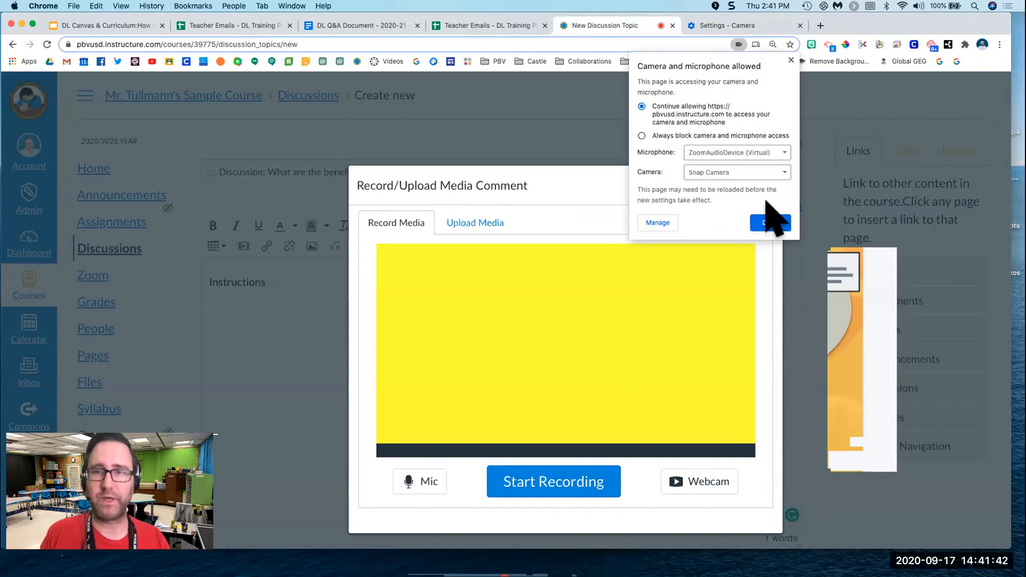
click(765, 229)
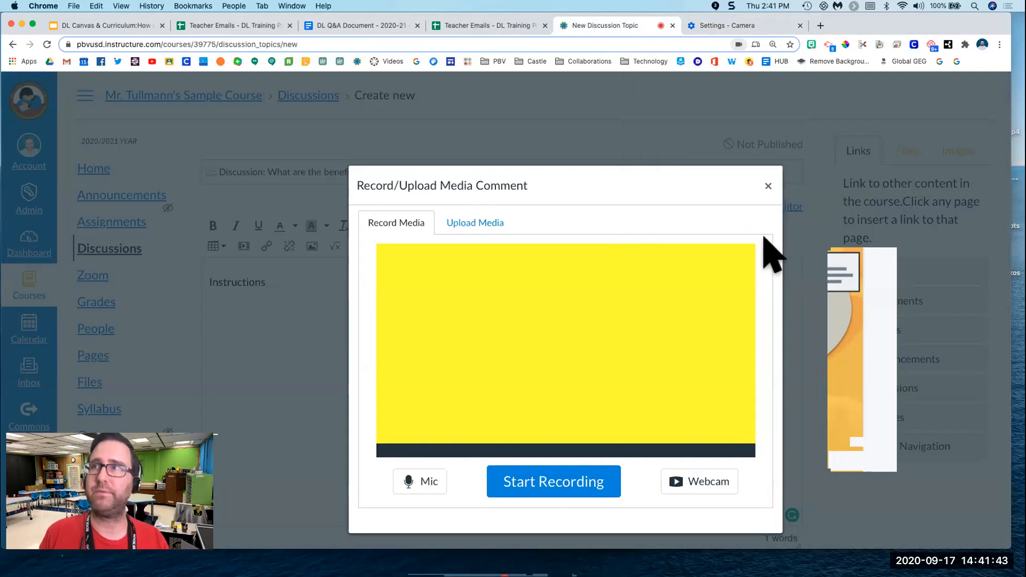
click(768, 186)
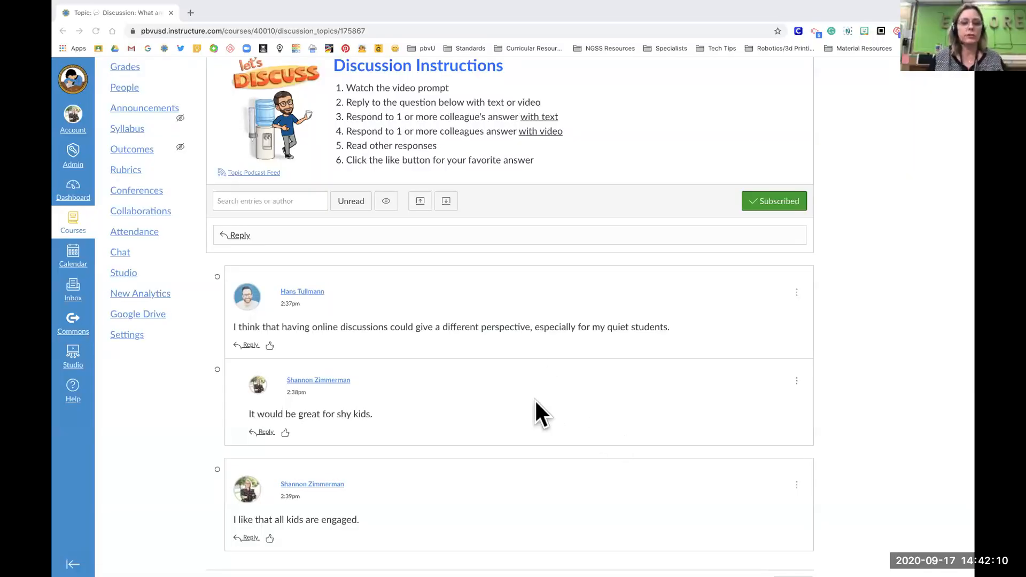
- Examine the online versus in-person discussion topic, including its instructions, reply area and existing text replies
scroll(612, 401, up, 5)
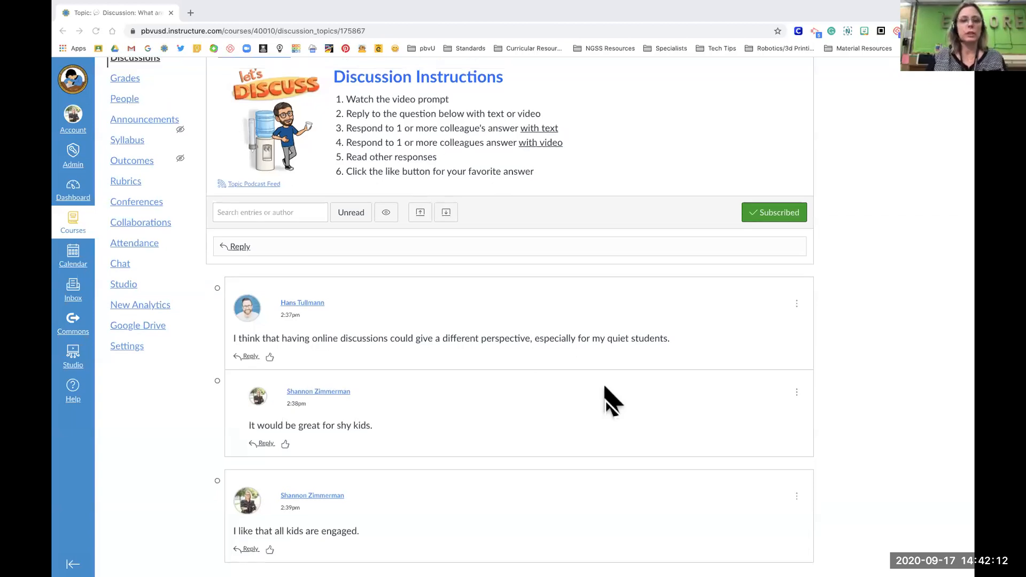
scroll(612, 401, down, 3)
scroll(612, 401, up, 1)
scroll(612, 400, down, 3)
scroll(612, 401, up, 4)
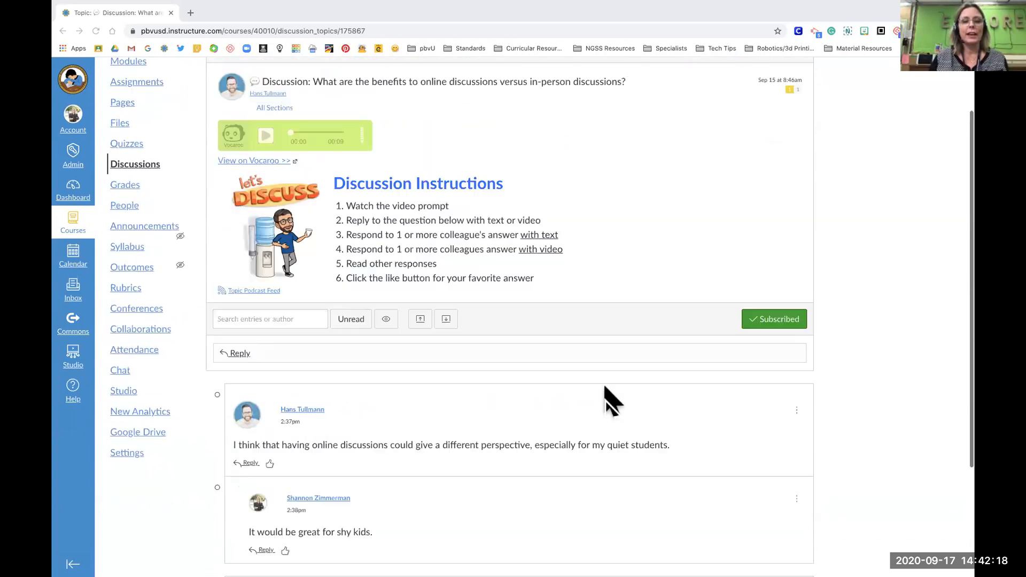
scroll(613, 401, up, 1)
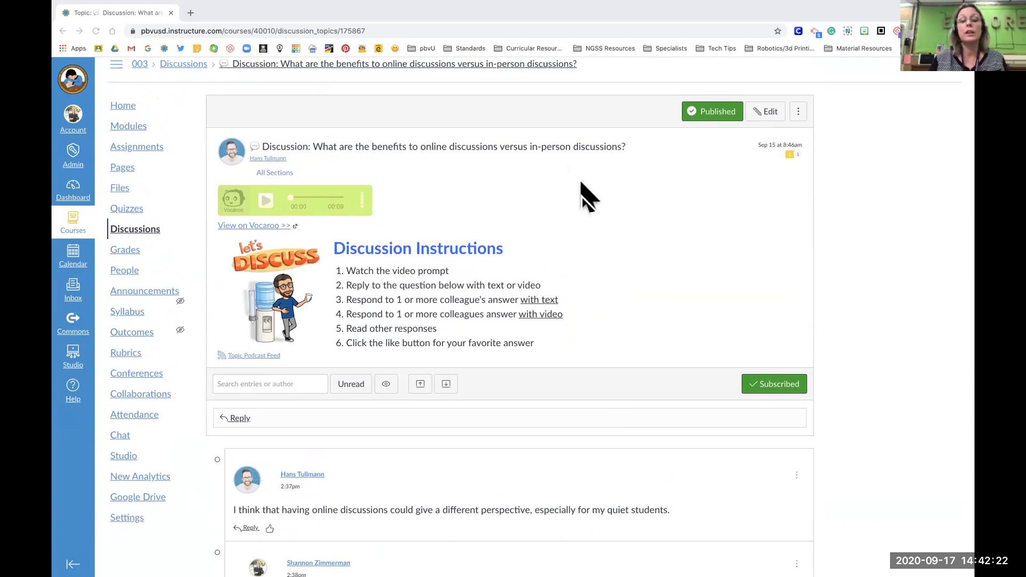
scroll(588, 198, down, 2)
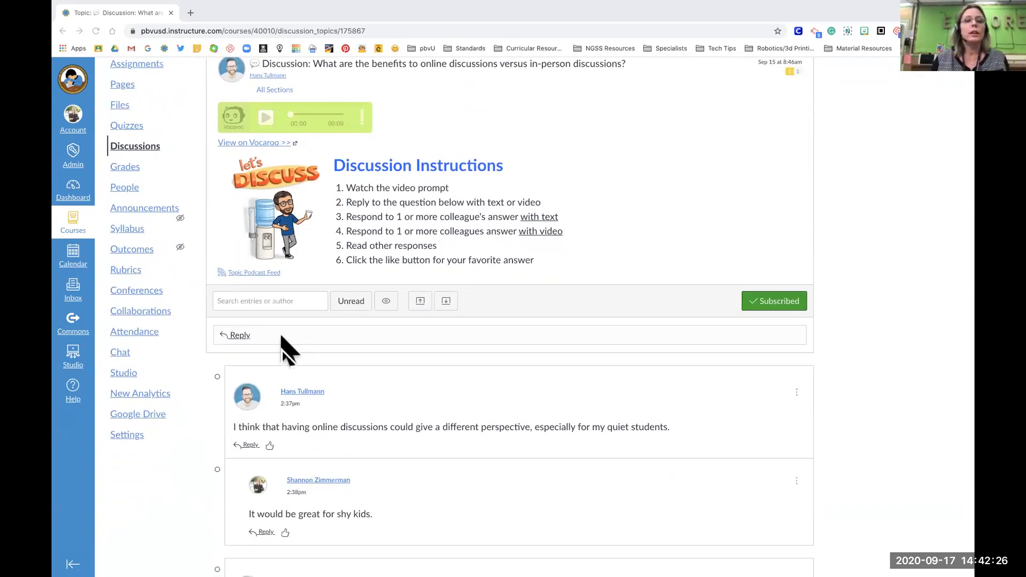
scroll(257, 358, up, 1)
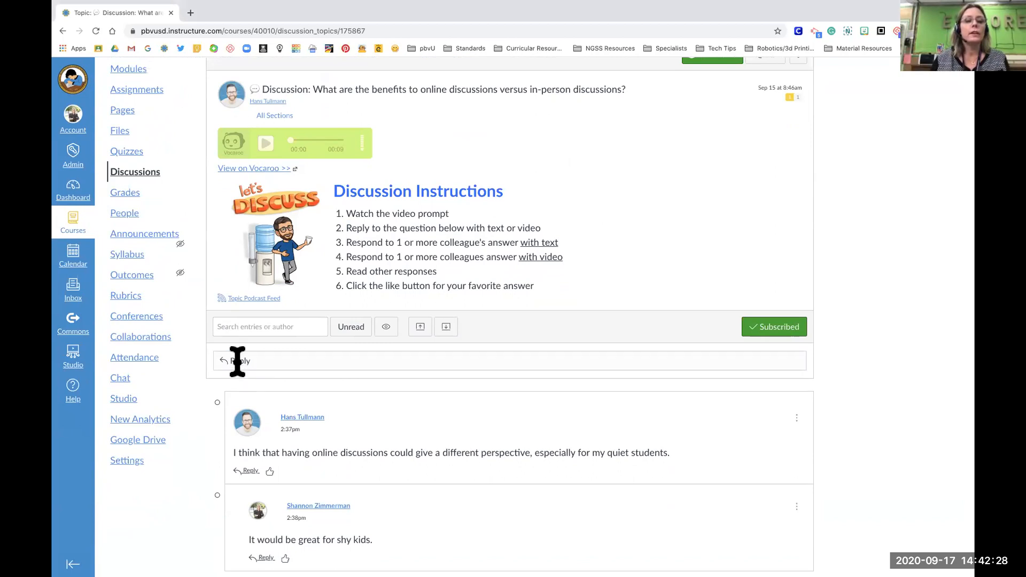
- Start a reply to the main discussion topic and record a webcam media comment about 45 seconds long
click(235, 360)
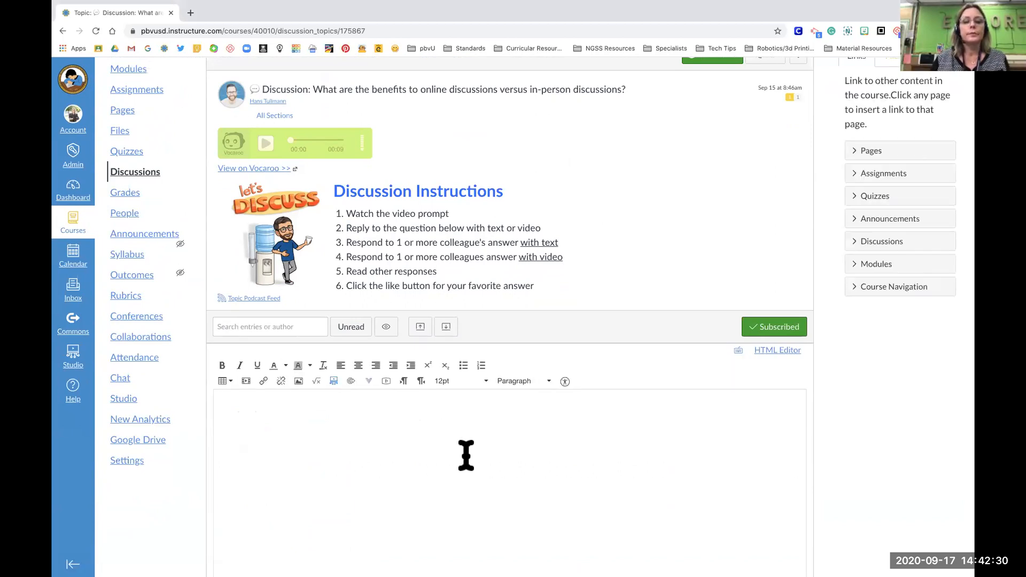
scroll(465, 456, down, 2)
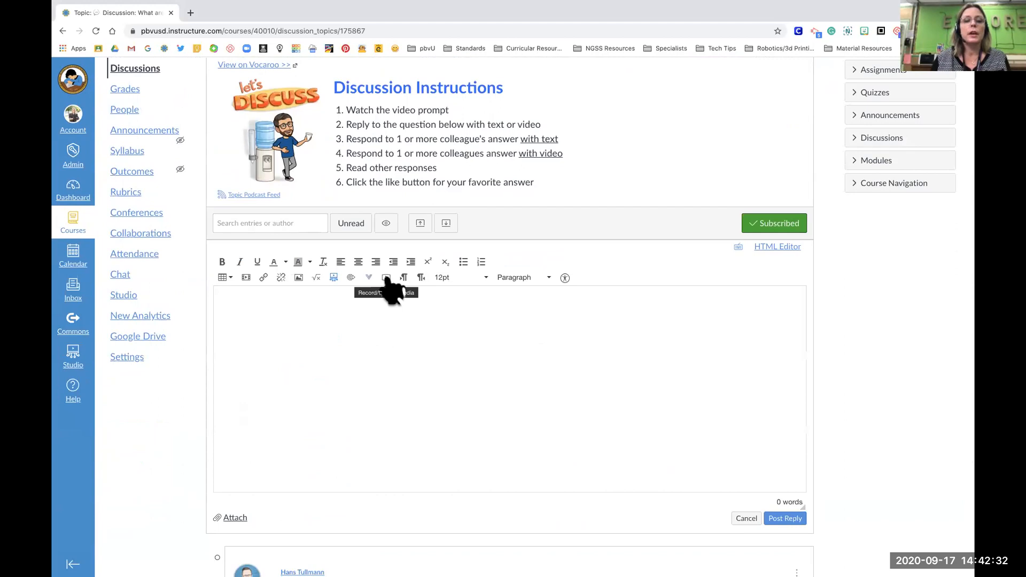
click(386, 278)
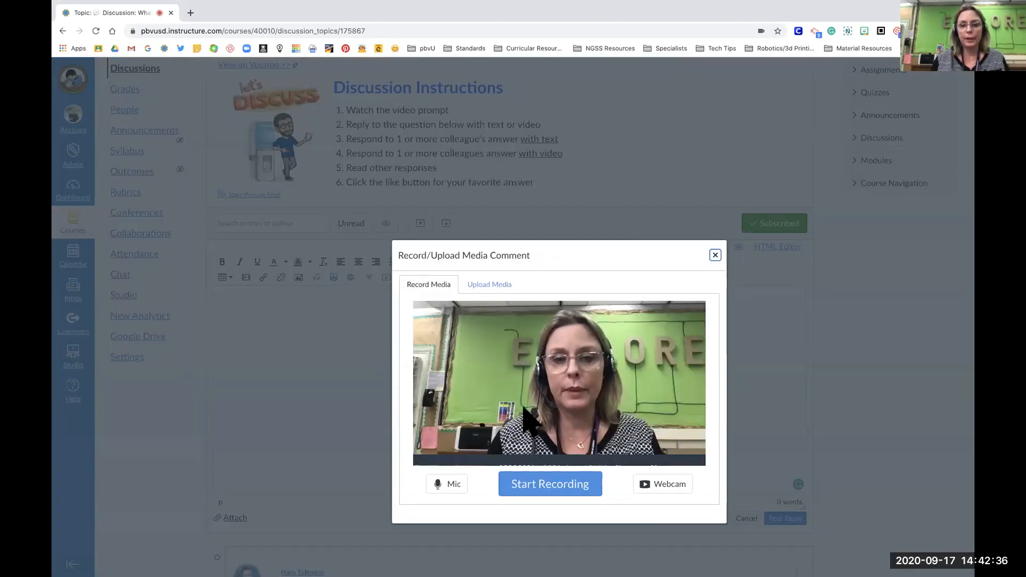
click(538, 487)
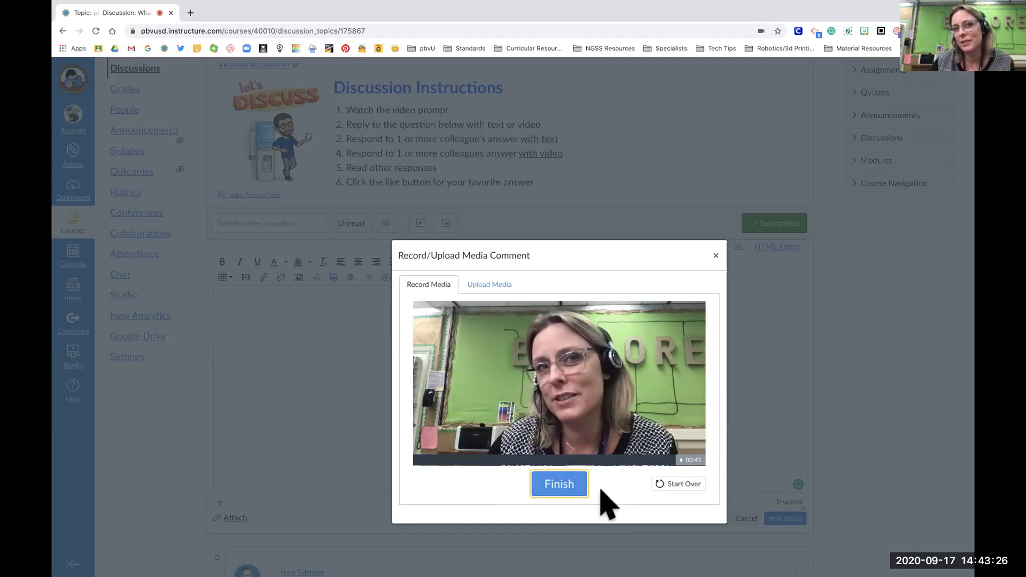
click(563, 495)
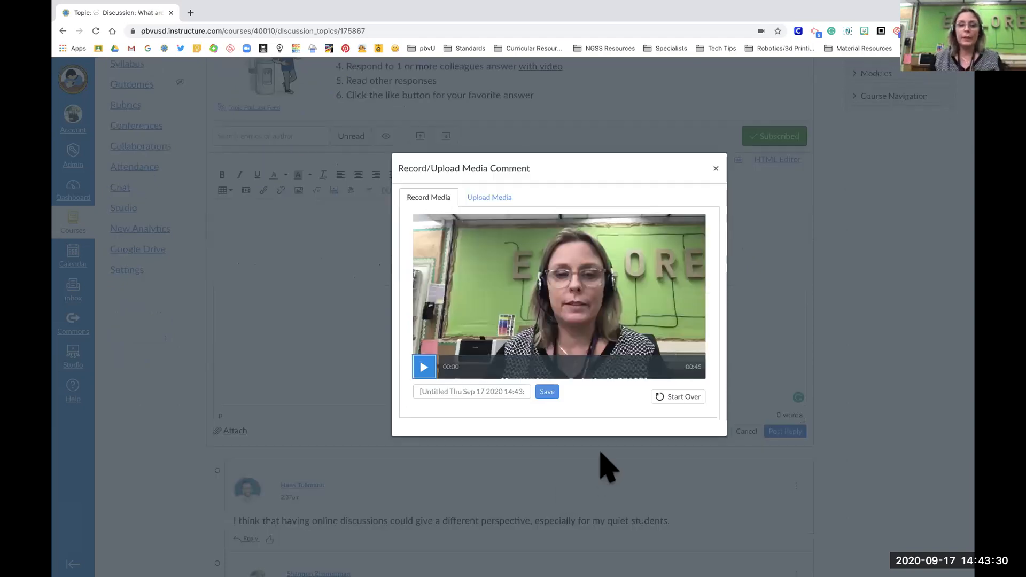
- Save the recorded video into the reply and post it to the discussion
click(546, 394)
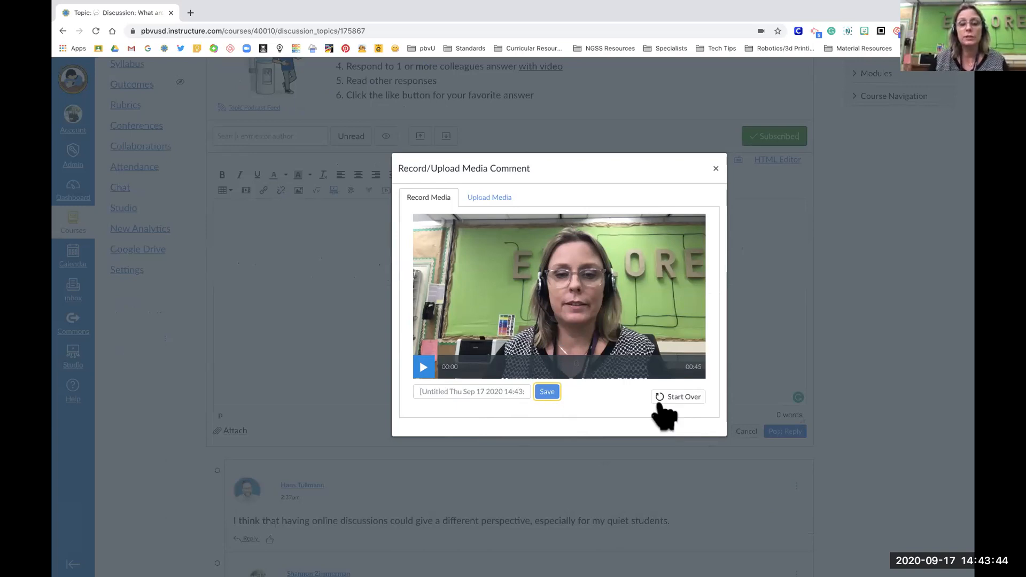
click(547, 393)
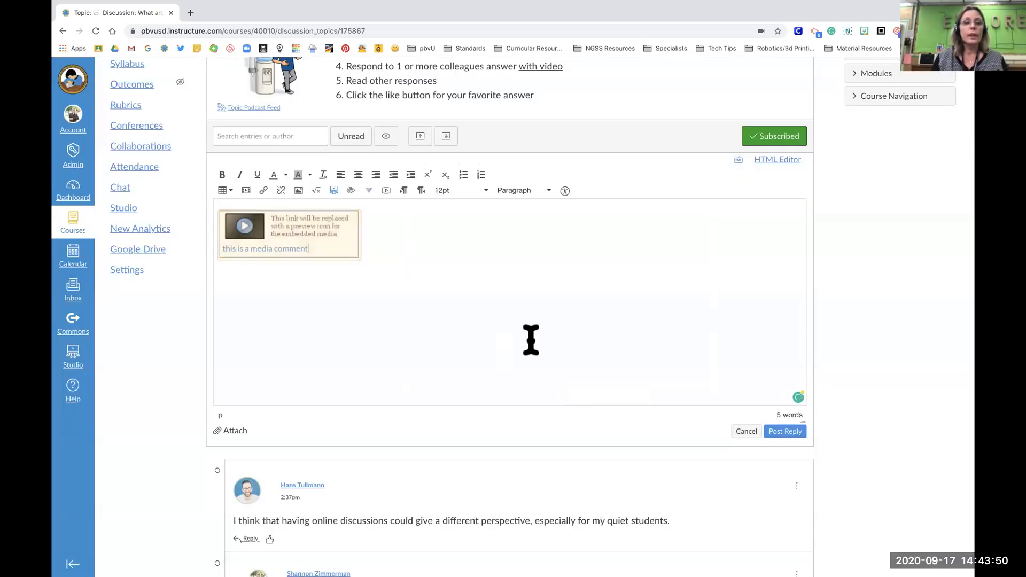
click(789, 434)
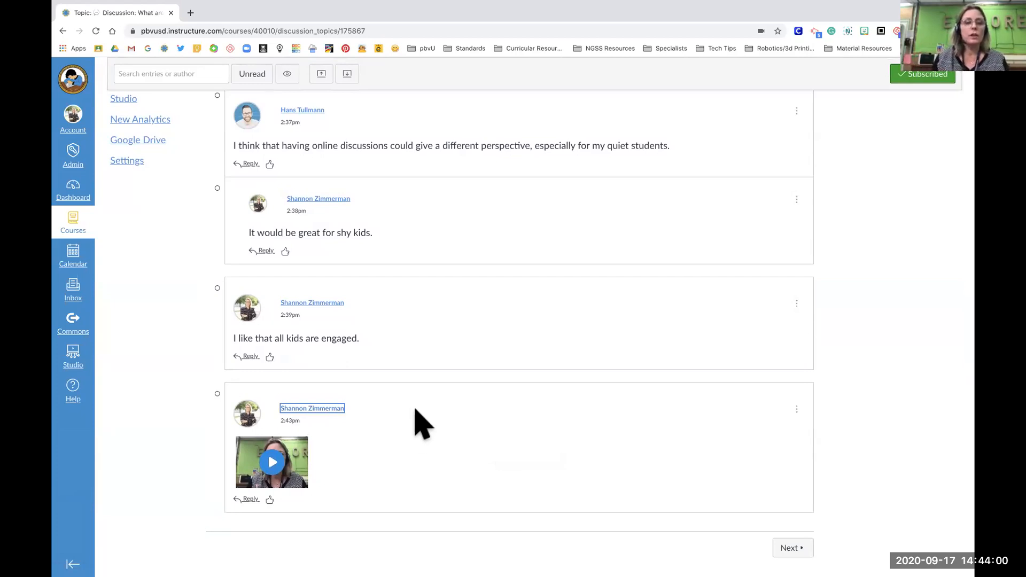
- Review the posted video reply alongside the earlier text replies and the discussion instructions
scroll(416, 422, up, 2)
scroll(415, 422, up, 2)
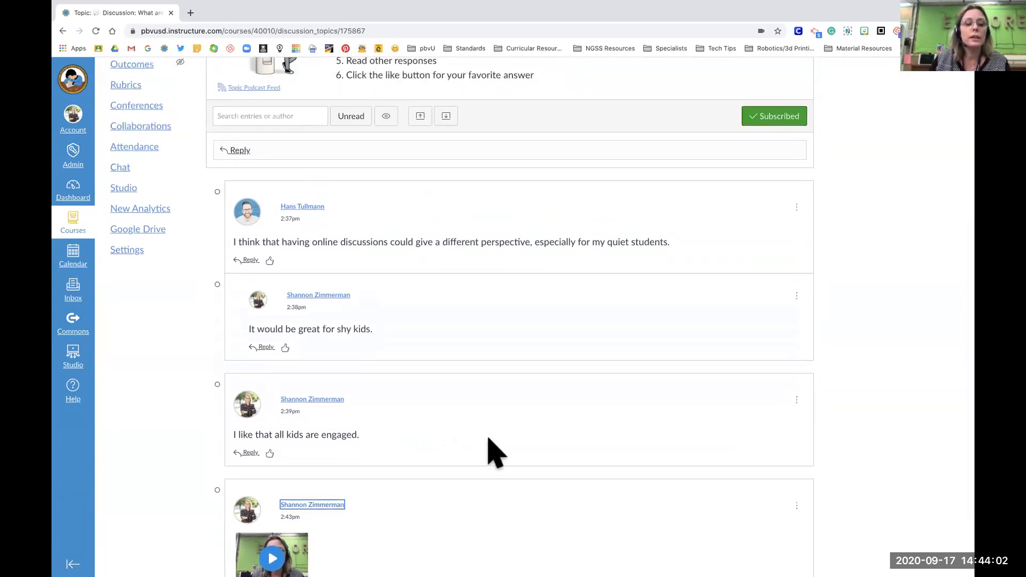
scroll(425, 492, down, 3)
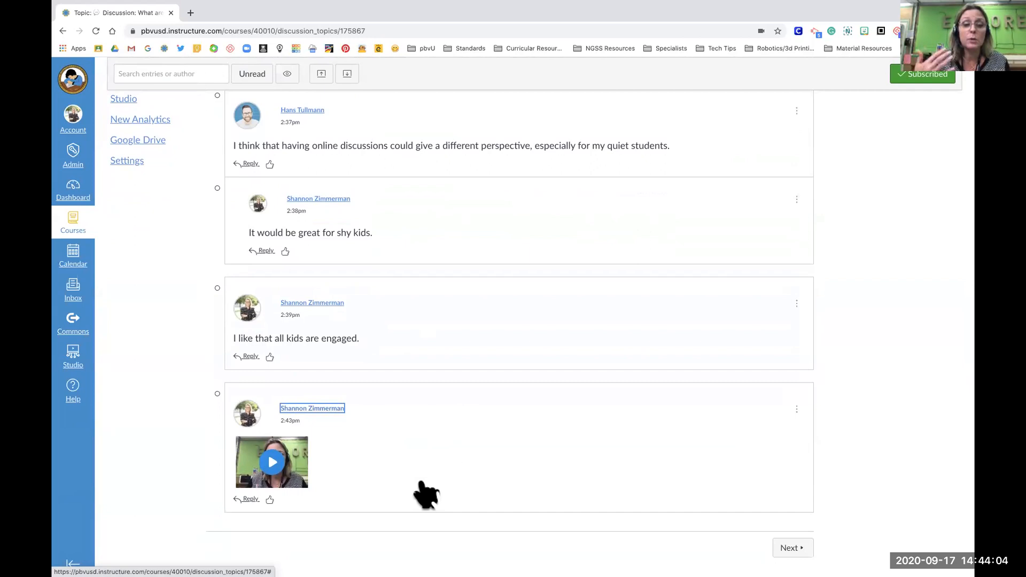
scroll(425, 493, up, 7)
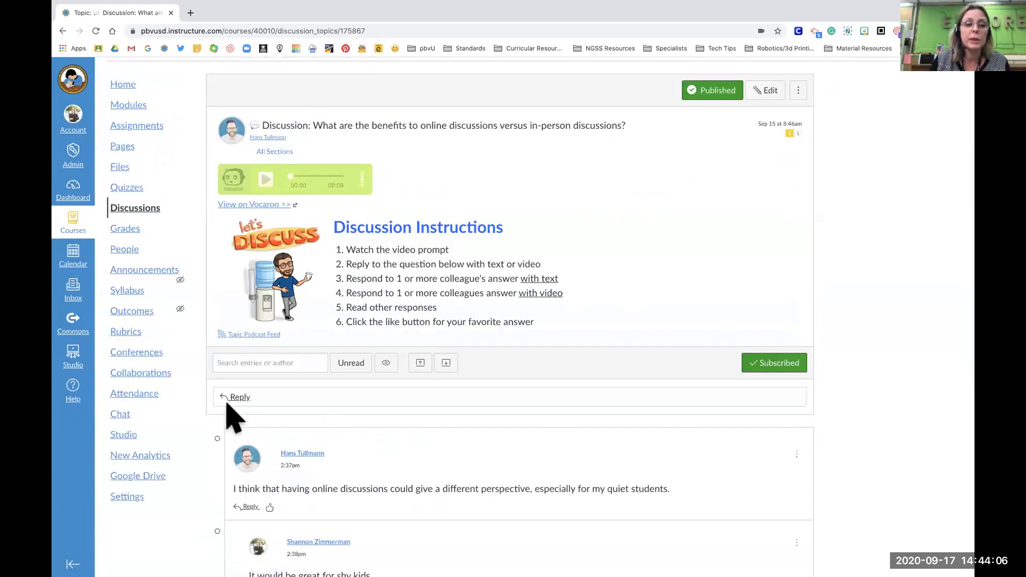
scroll(317, 423, down, 3)
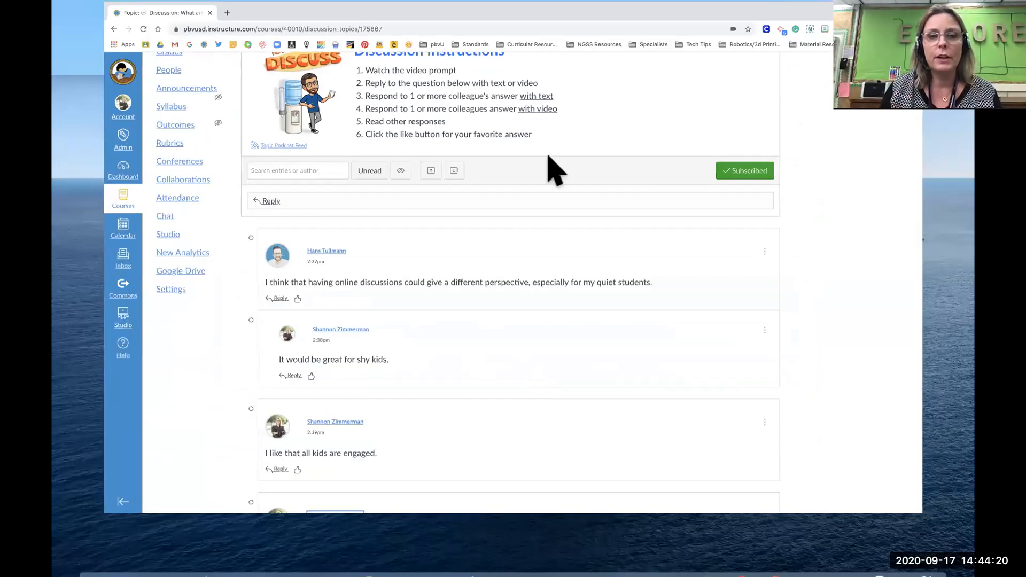
- Return to the new discussion topic form and look through it from the instructions body to the Options section
click(527, 37)
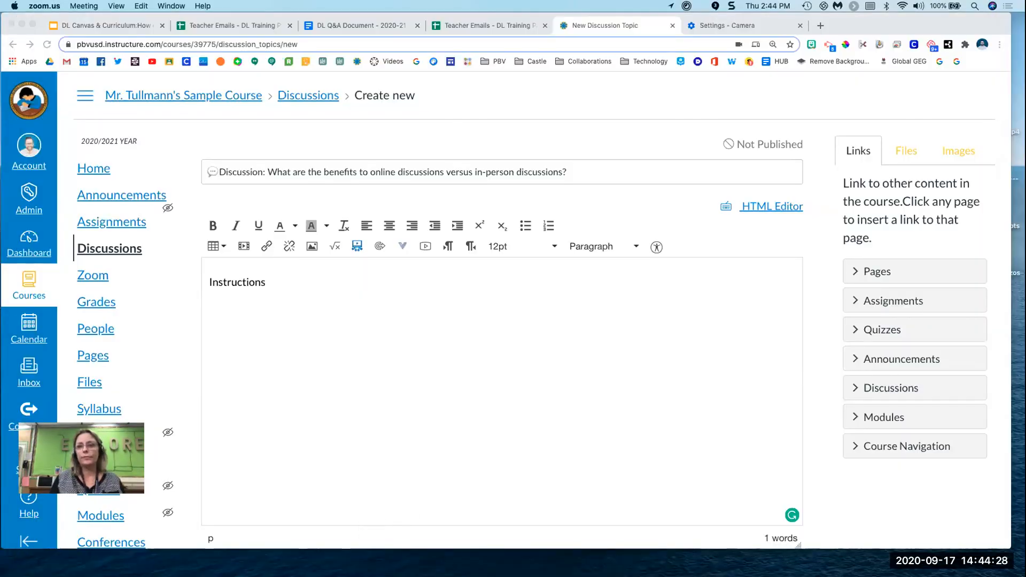
click(322, 280)
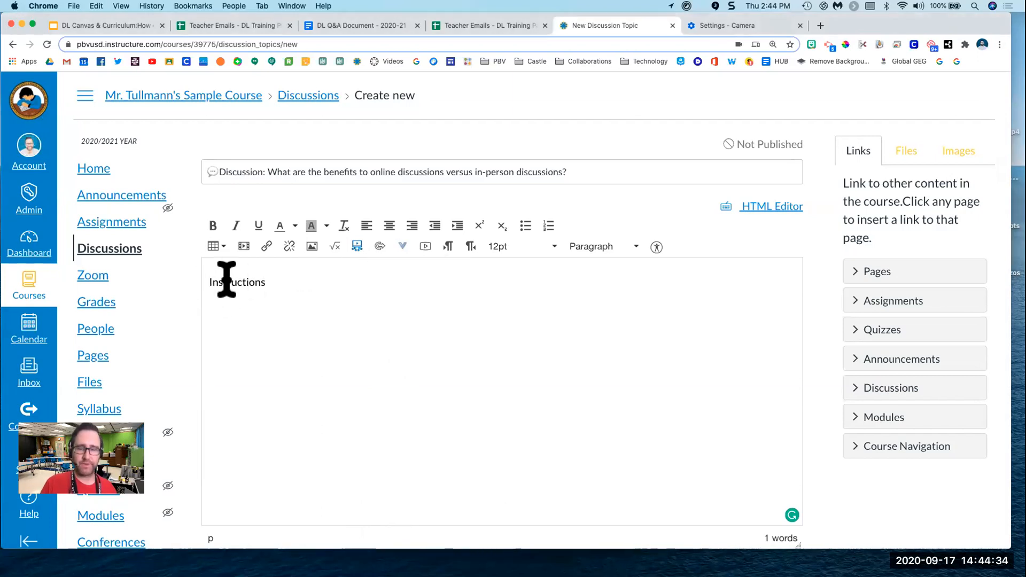
key(Down)
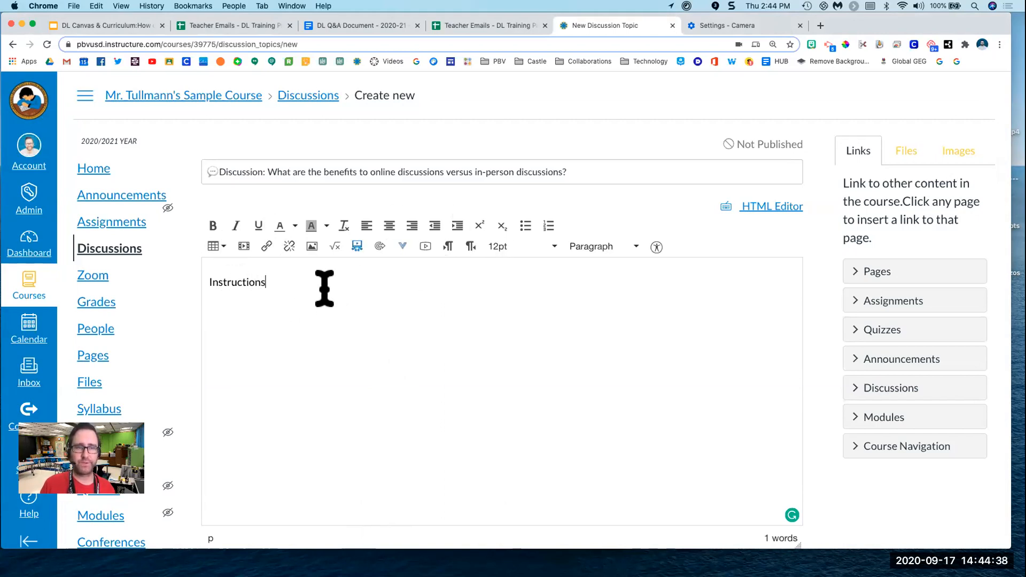
scroll(325, 289, down, 1)
scroll(325, 288, down, 2)
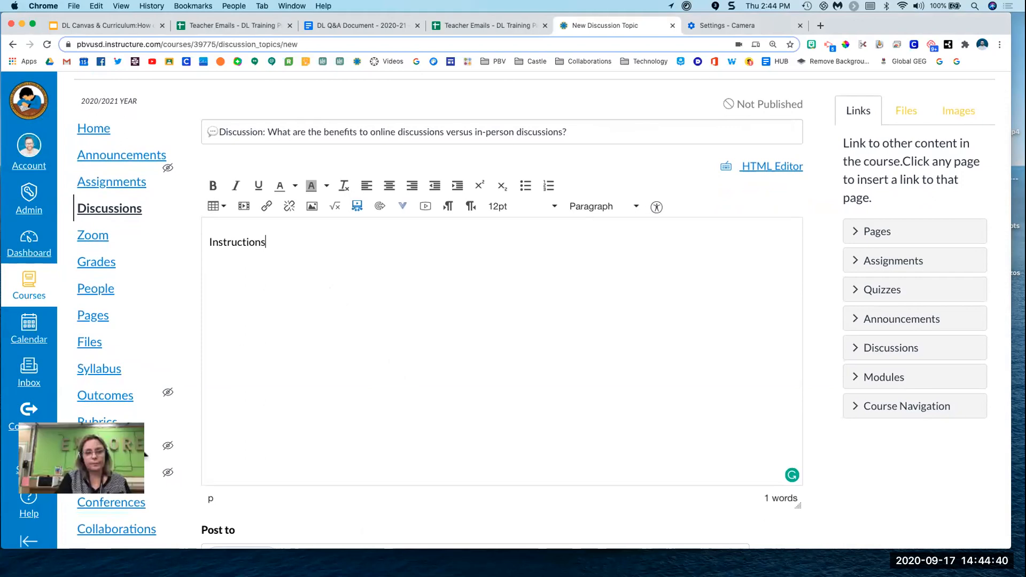
scroll(381, 393, down, 5)
scroll(380, 394, up, 4)
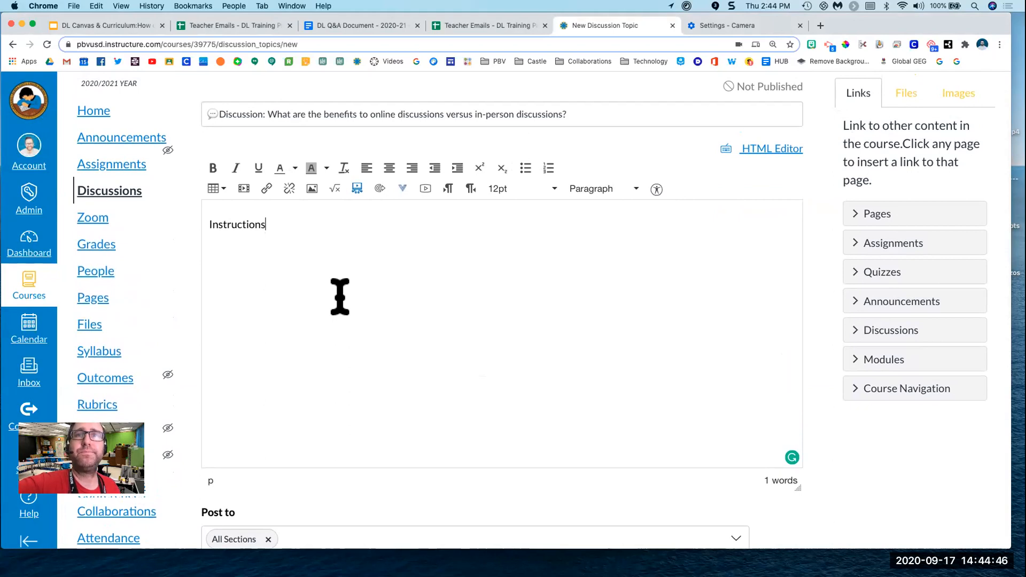
scroll(340, 296, down, 8)
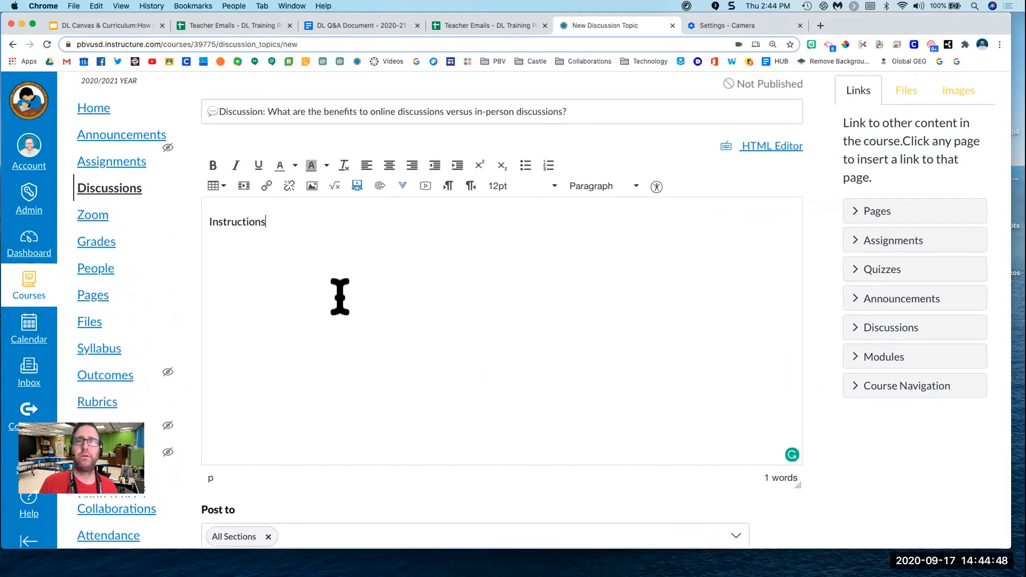
scroll(419, 328, down, 6)
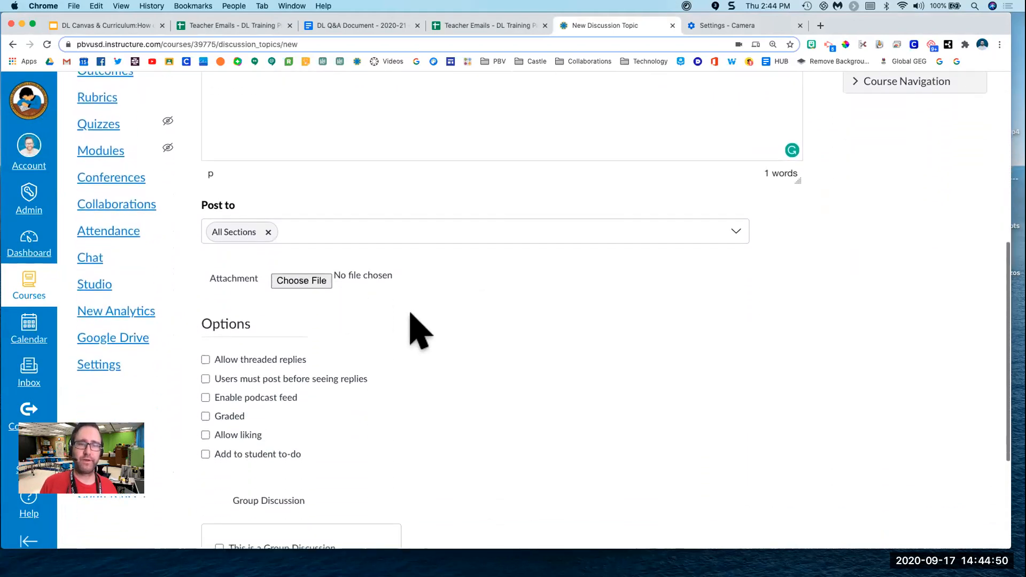
- Allow threaded replies, require users to post before seeing replies, enable the podcast feed, leave Graded off and allow liking
click(205, 319)
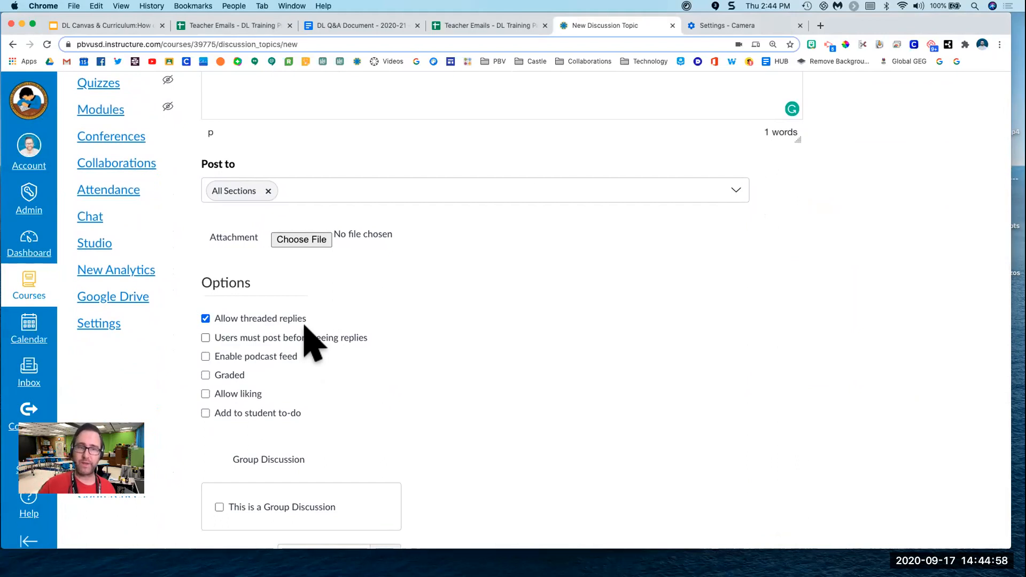
click(206, 338)
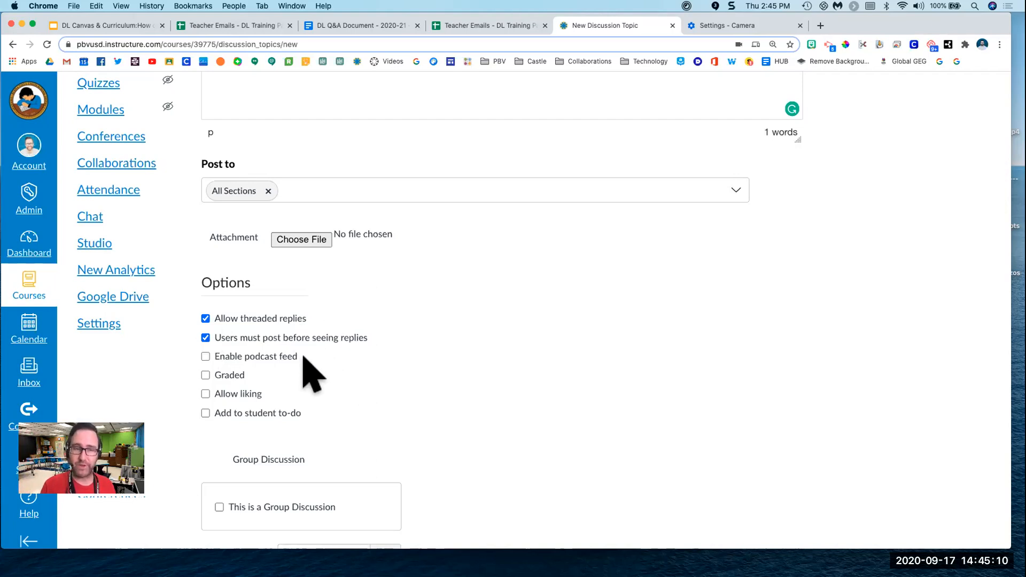
click(206, 357)
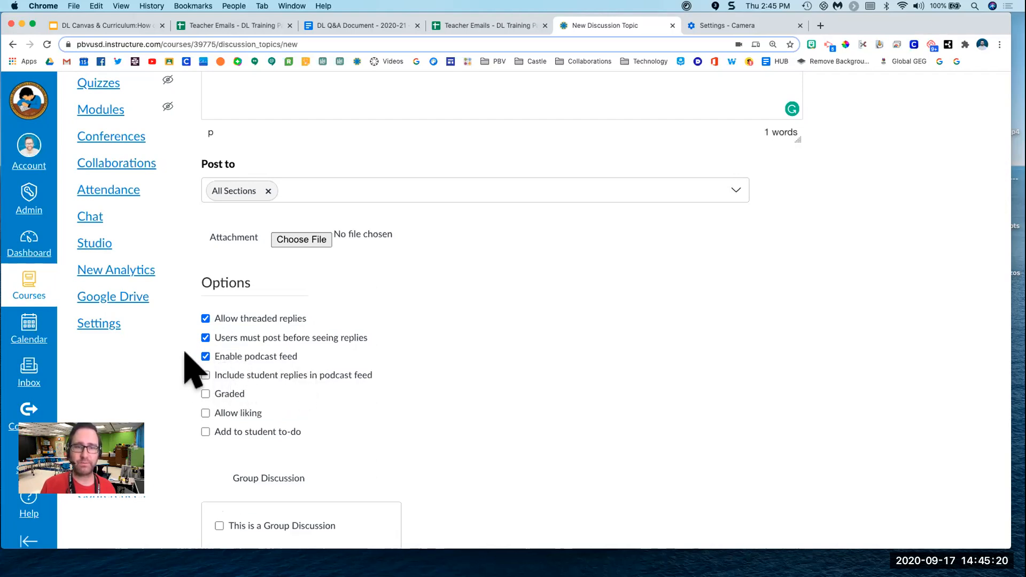
click(206, 394)
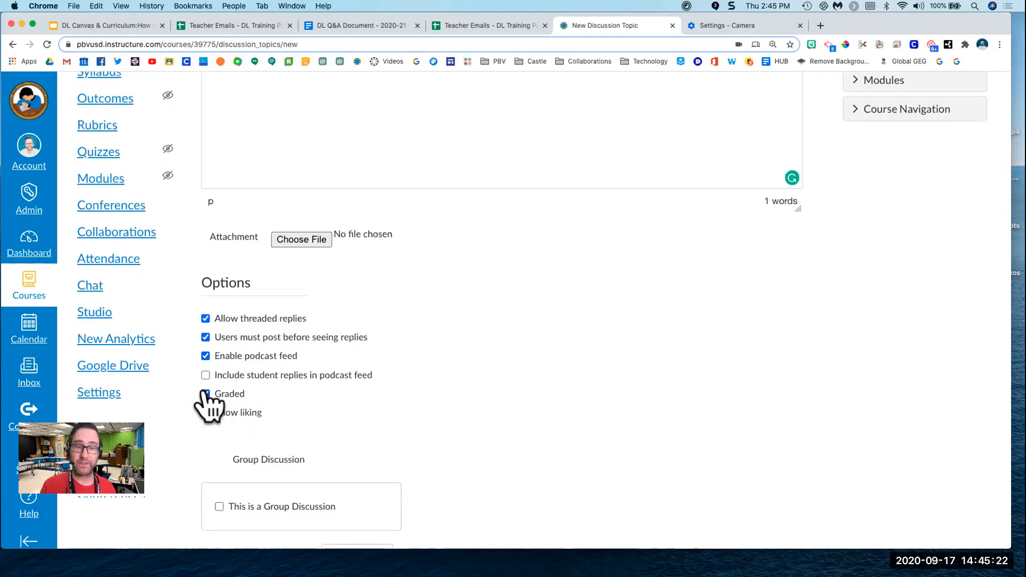
click(206, 394)
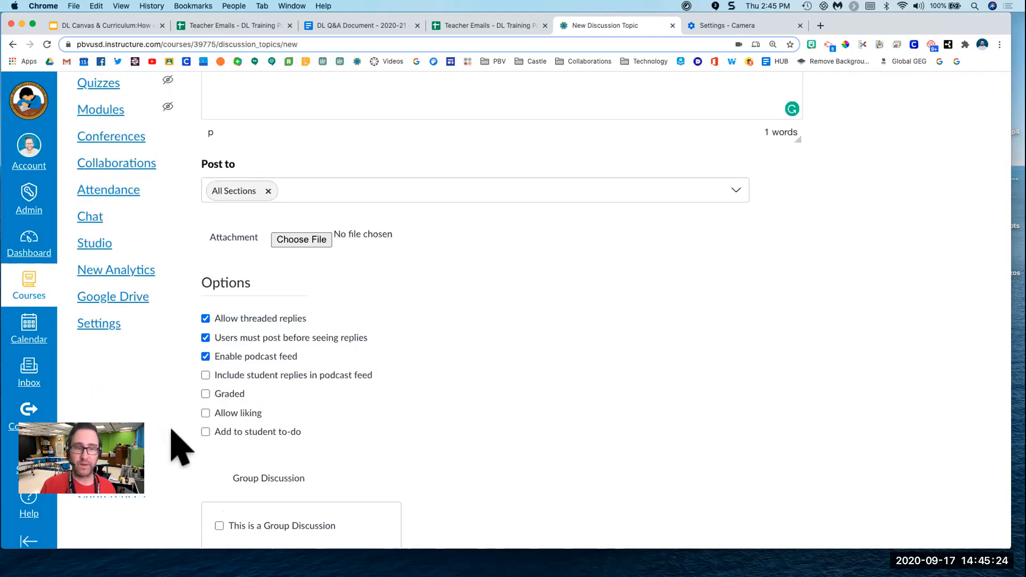
click(205, 413)
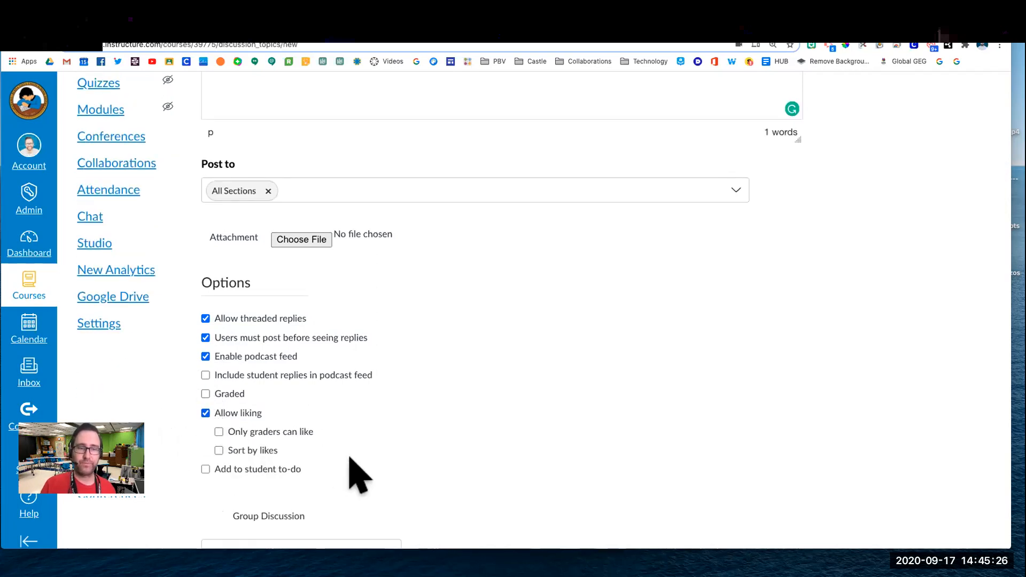